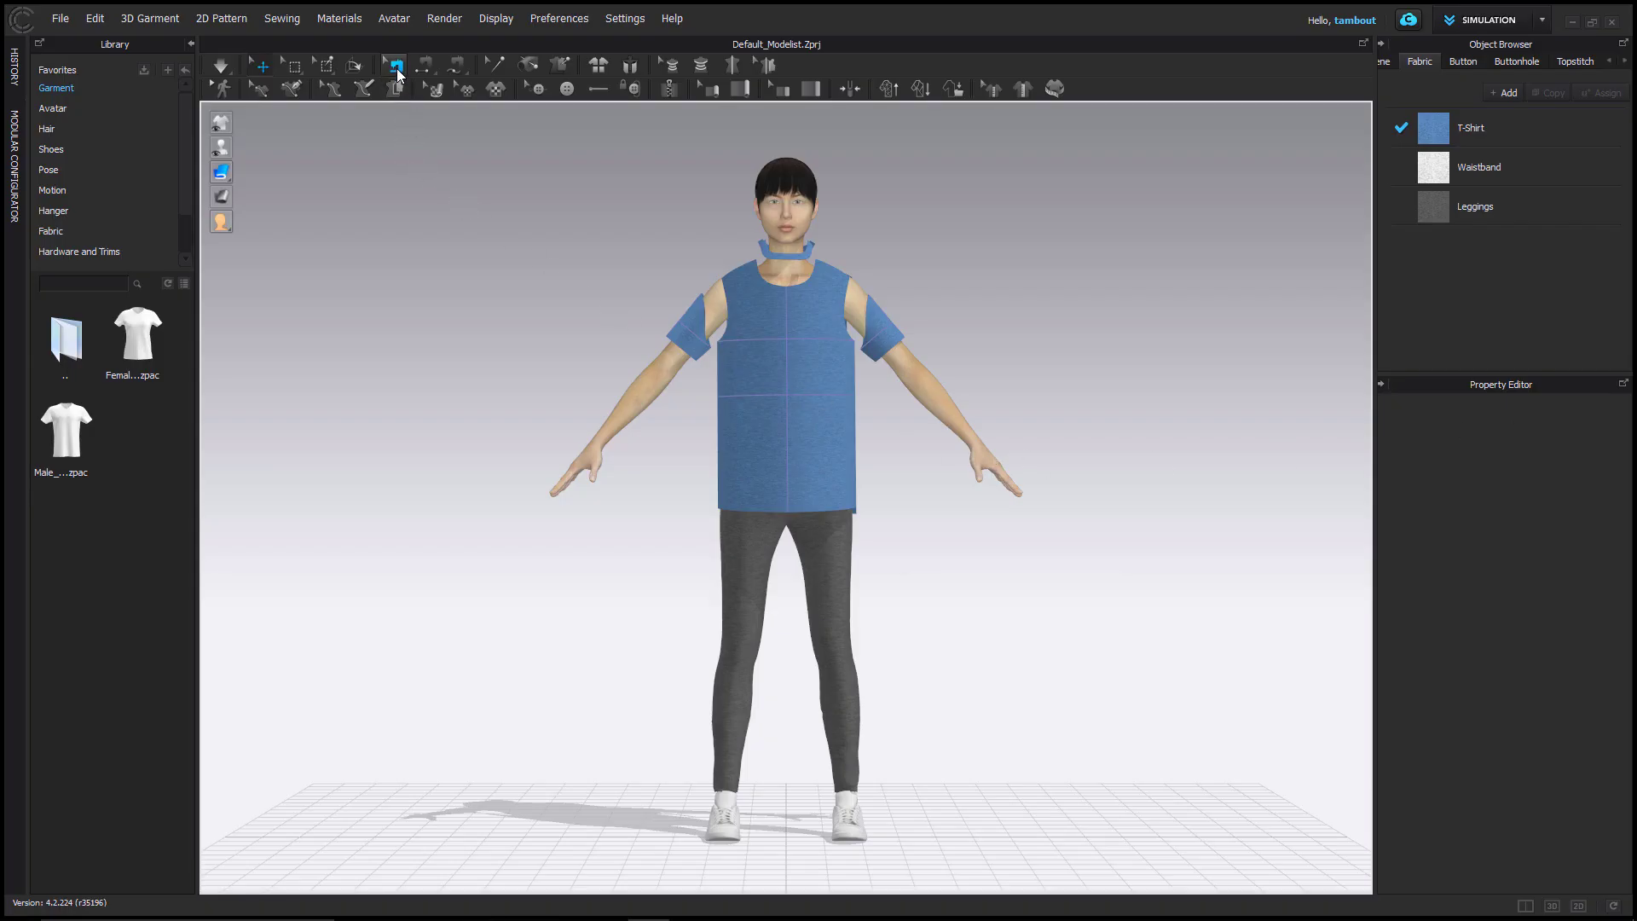
Select existing sewing lines on the garment with Edit Sewing to inspect their properties
left_click(398, 71)
scroll(985, 477, "up", 3)
right_click_drag(985, 477, 877, 499)
left_click(877, 499)
left_click(894, 445)
middle_click_drag(869, 326, 828, 573)
scroll(836, 424, "up", 3)
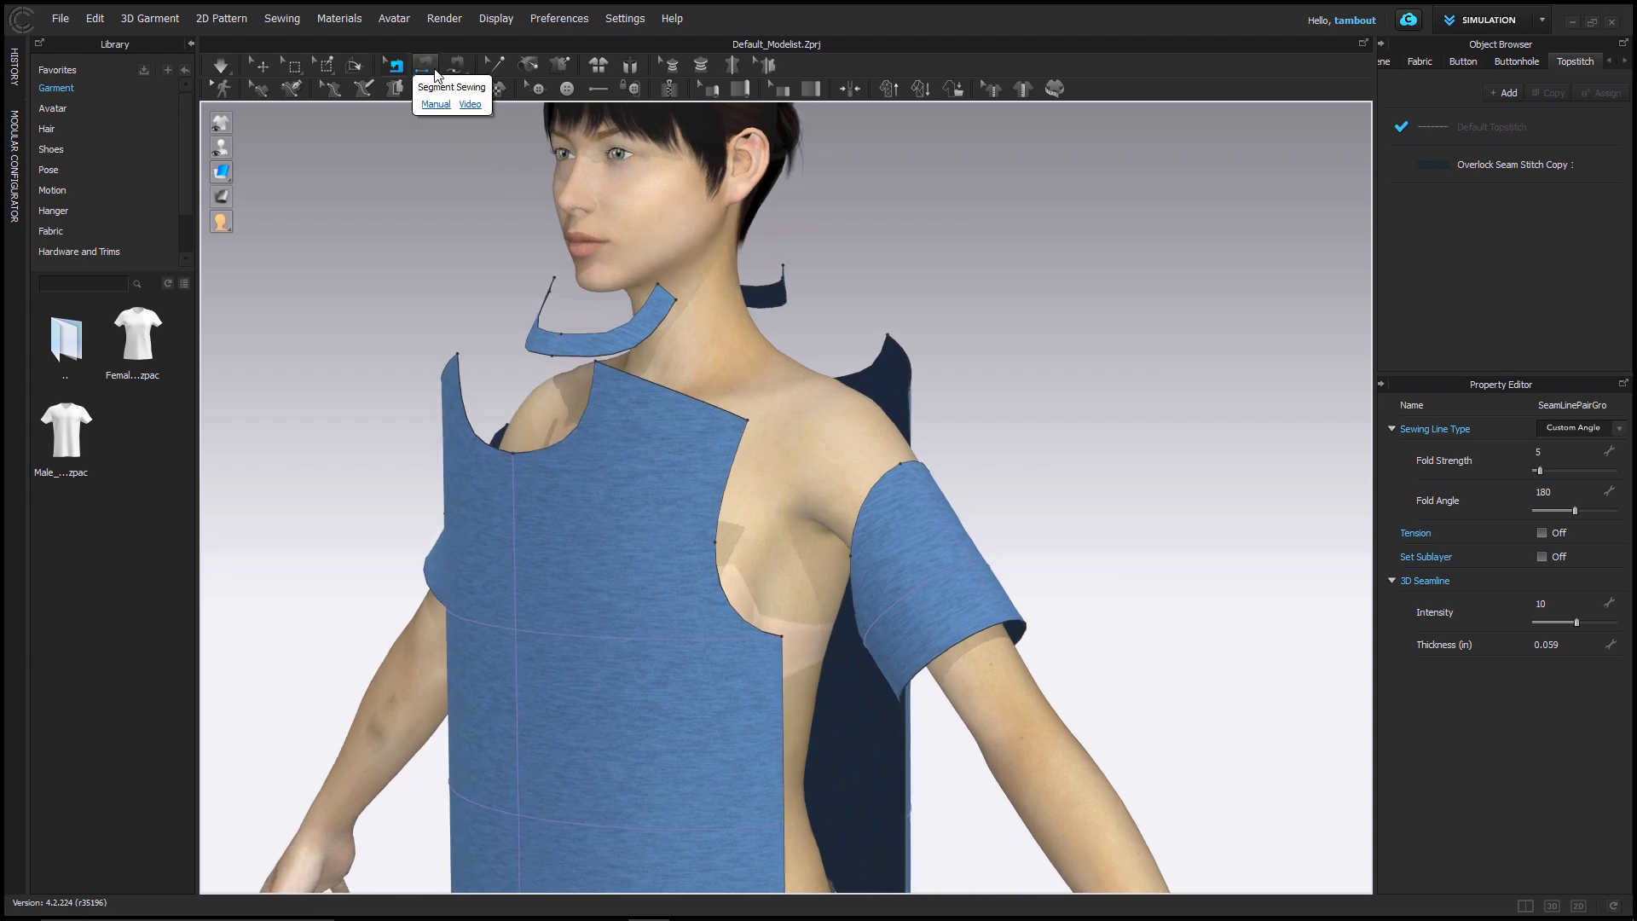
Sew the front and back shoulder edges together on the avatar's left side with Segment Sewing
left_click(435, 73)
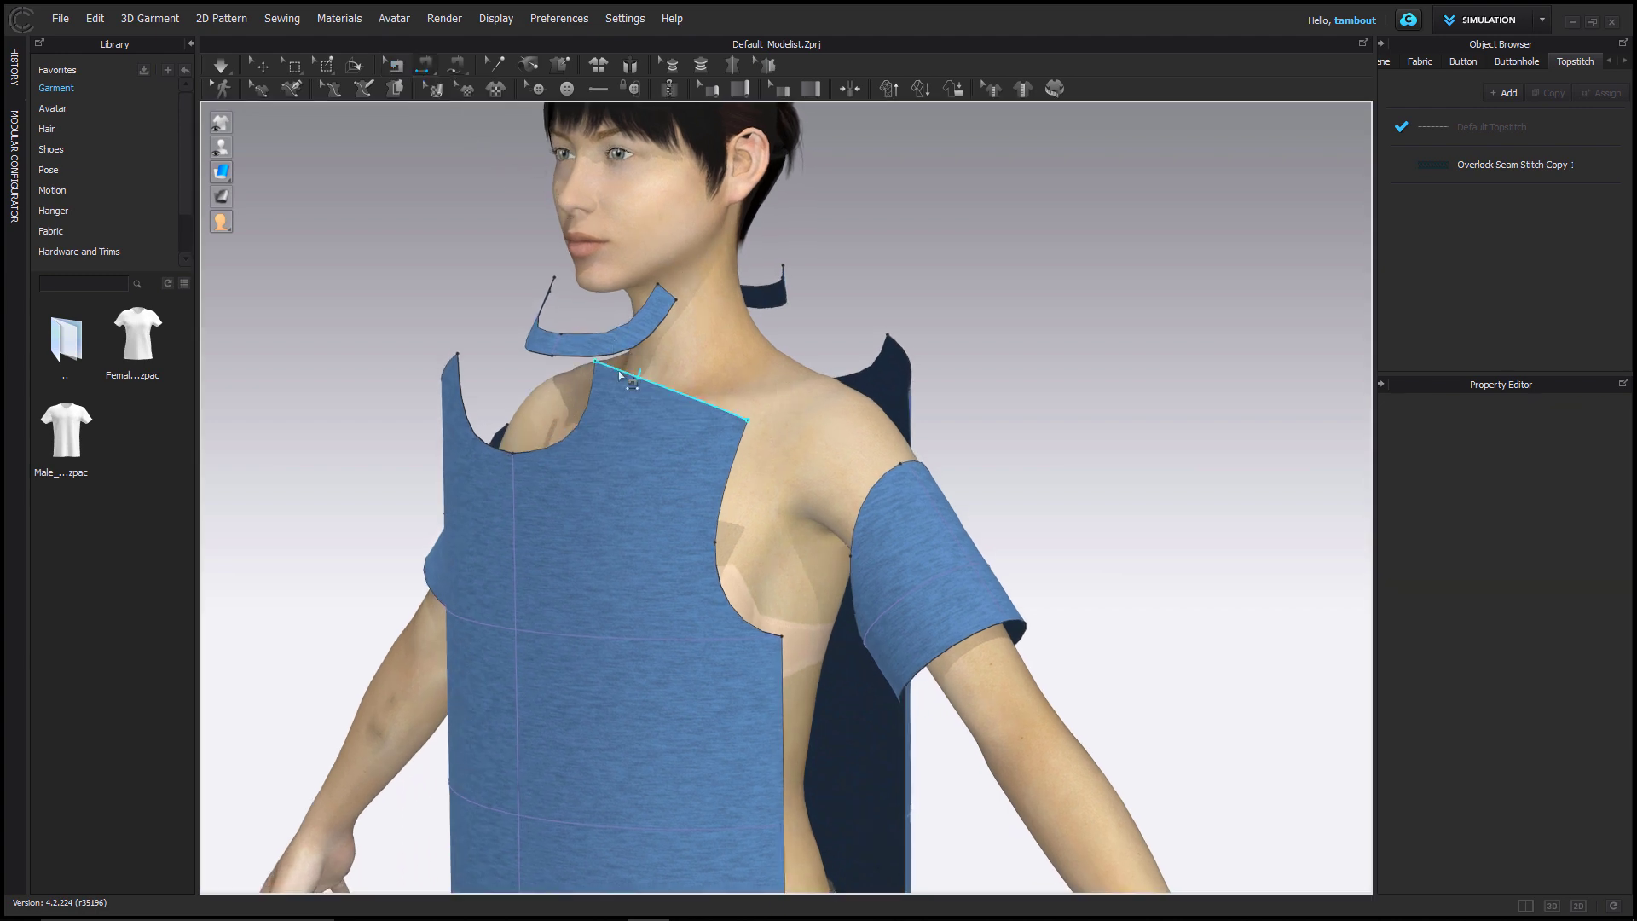
right_click_drag(856, 323, 632, 314)
left_click(662, 375)
right_click_drag(669, 365, 767, 350)
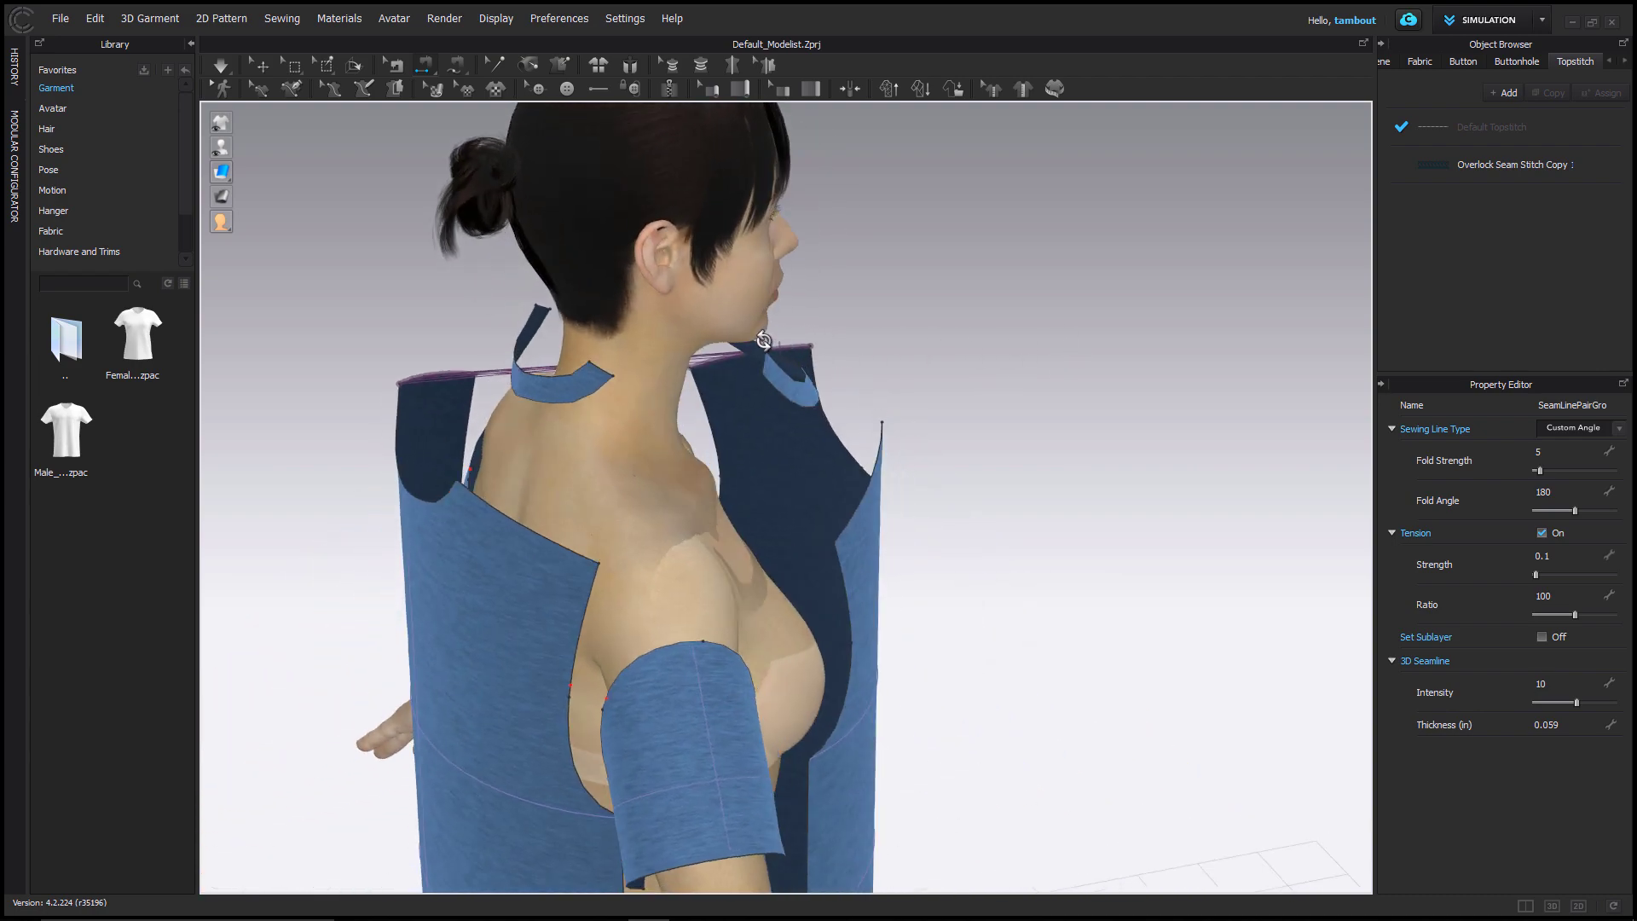
Sew the front and back shoulder edges together on the avatar's right side with Segment Sewing
left_click(485, 503)
right_click_drag(694, 439, 585, 423)
left_click(630, 501)
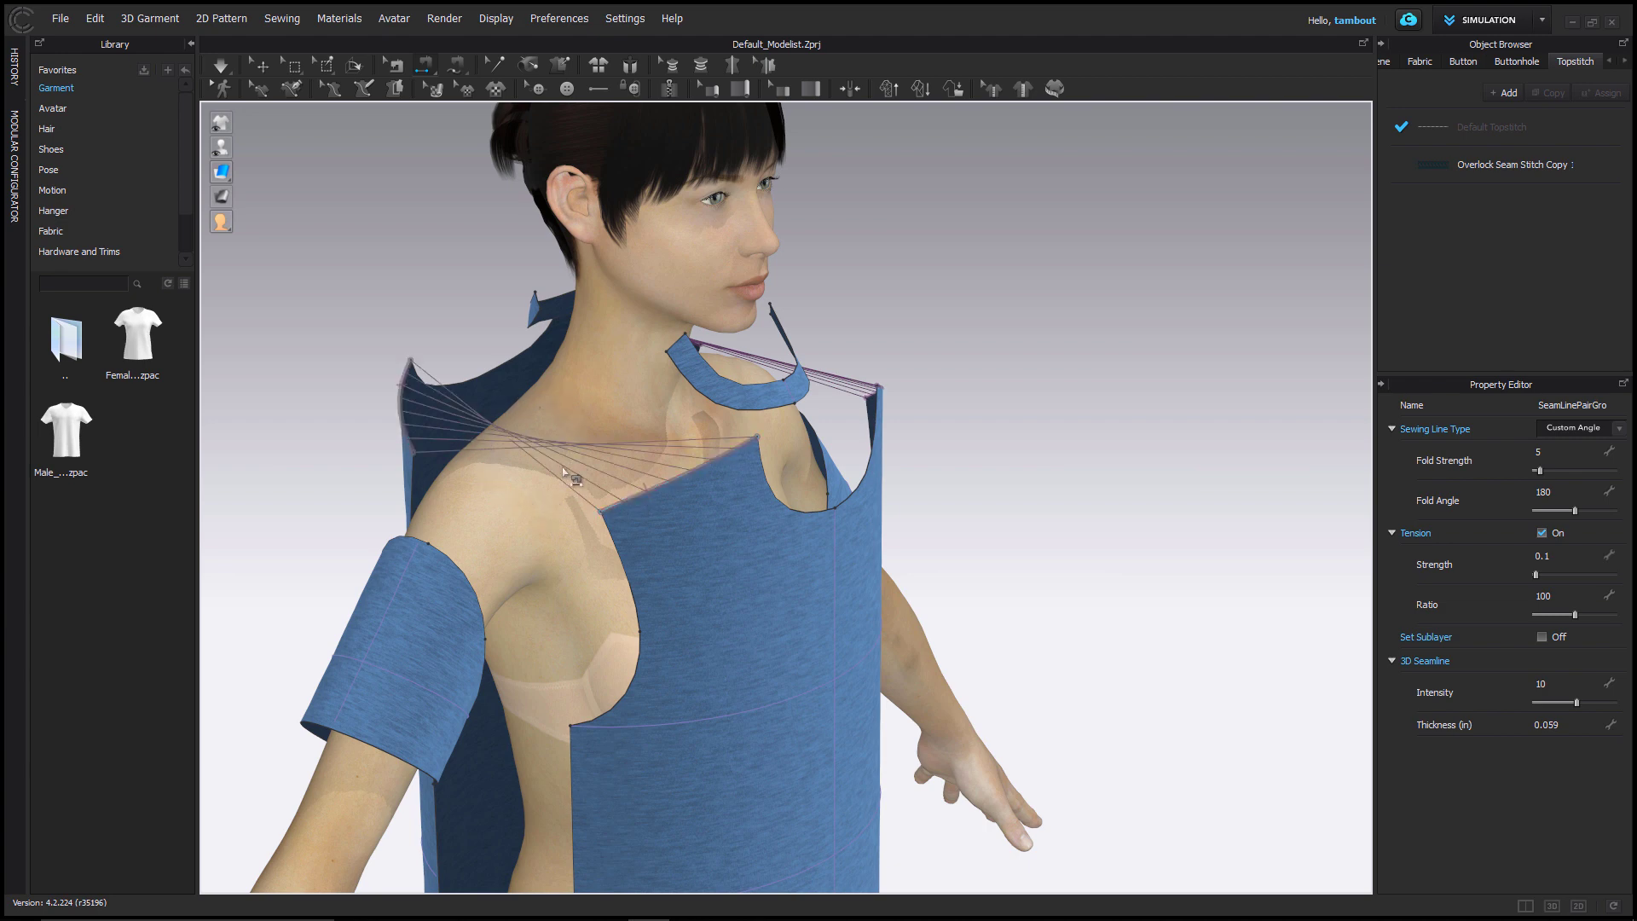
Reverse the sewing direction of the crossed shoulder seam on the avatar's right side
left_click(401, 65)
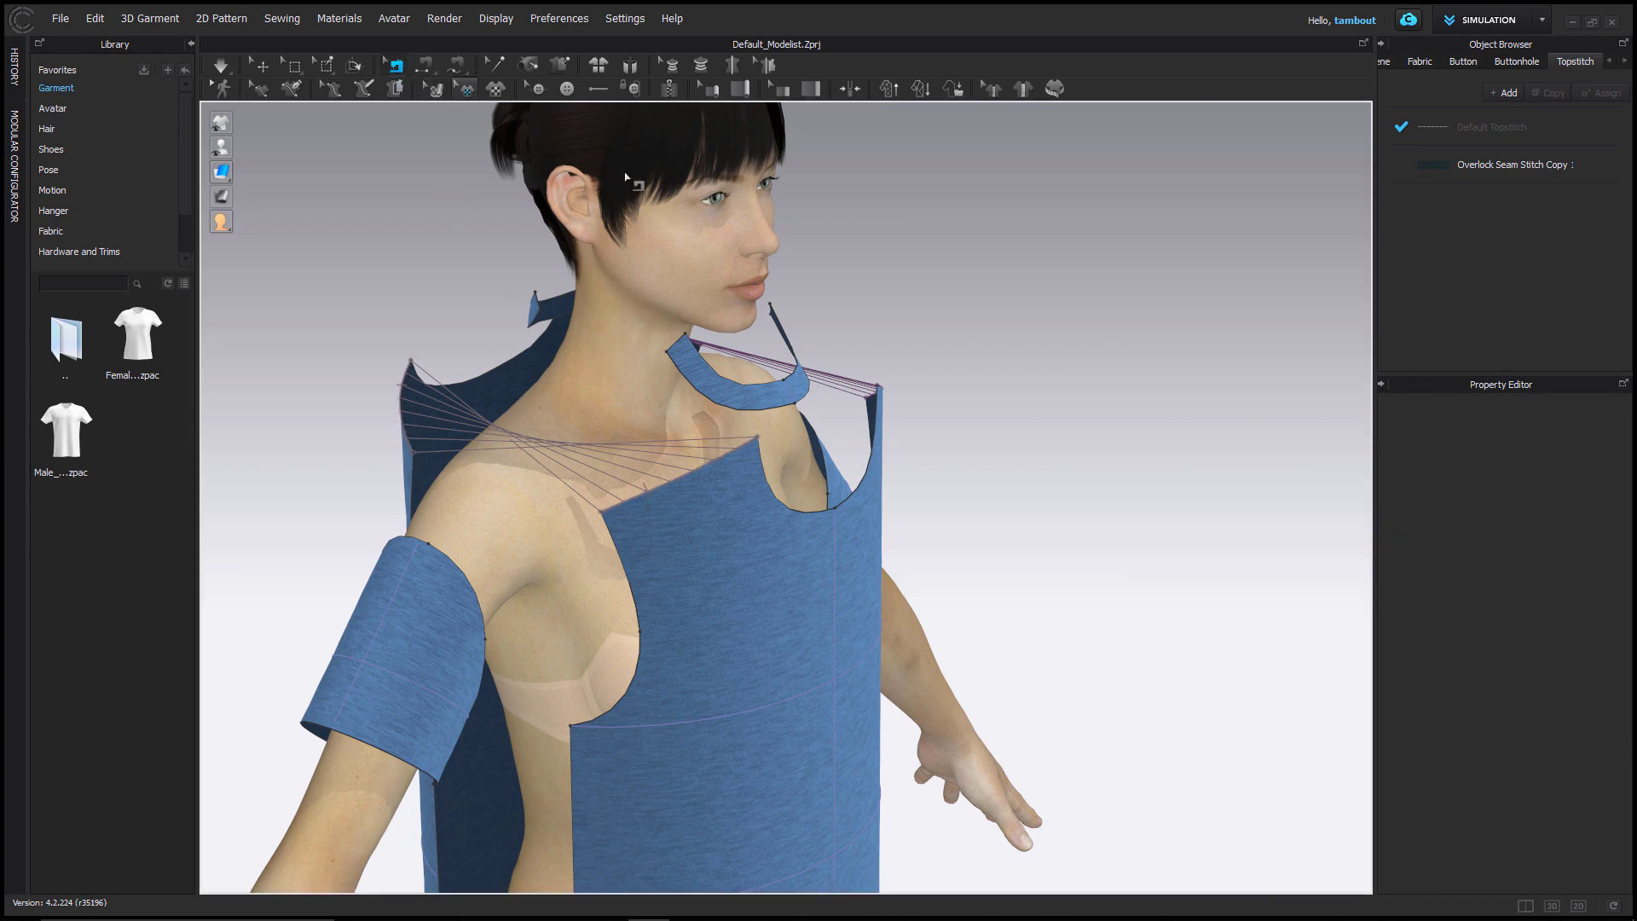
left_click(684, 480)
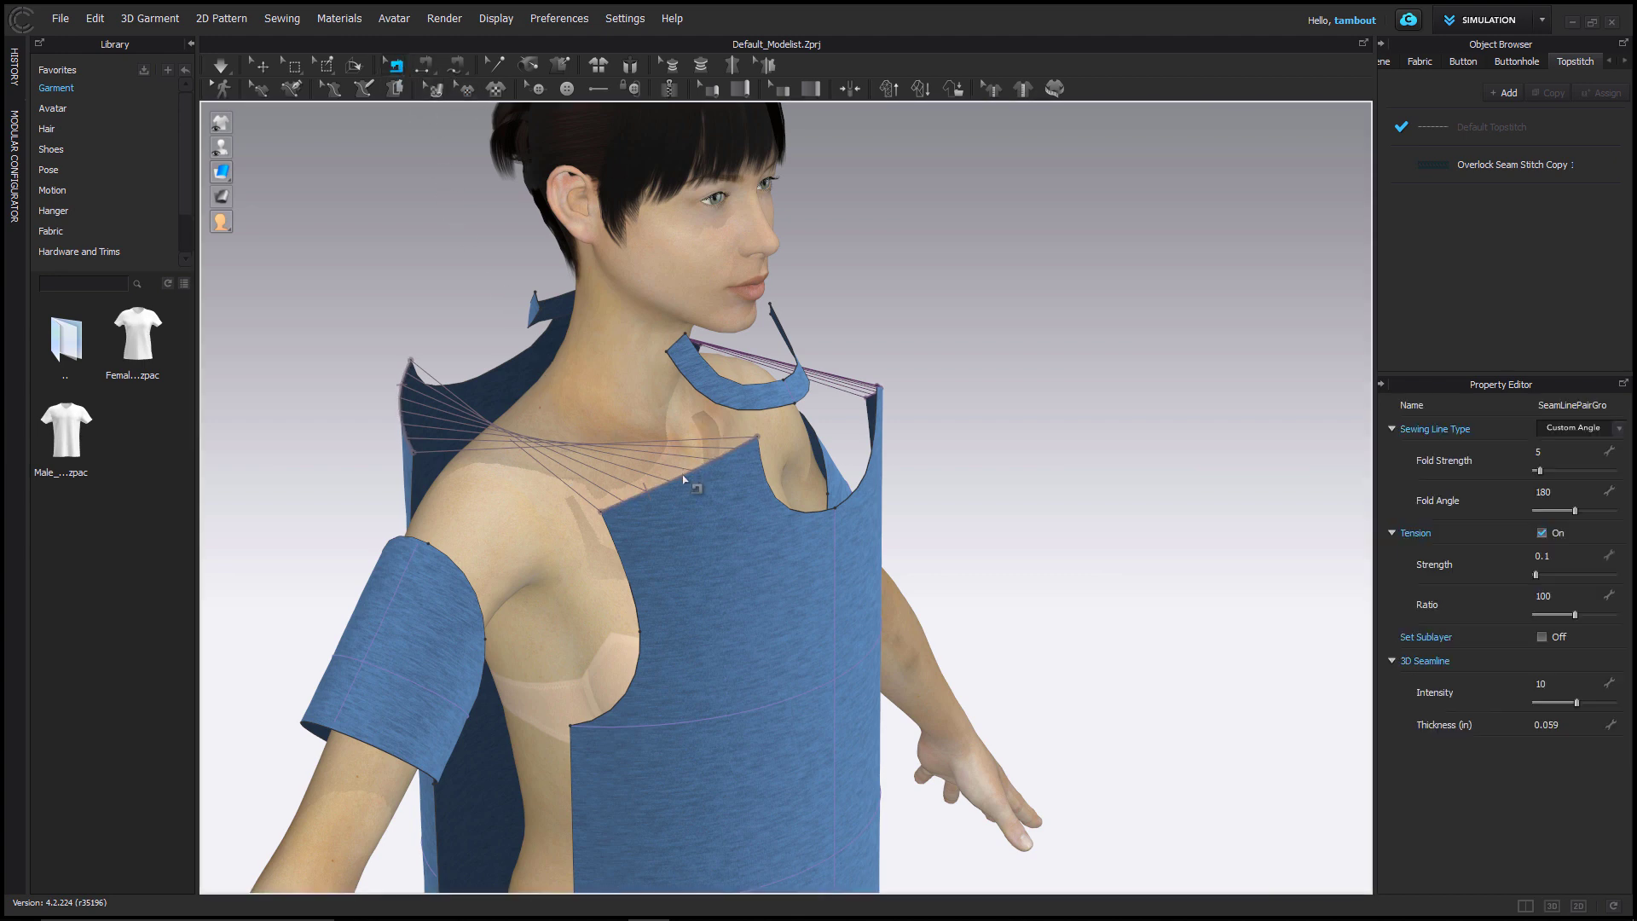
right_click(684, 480)
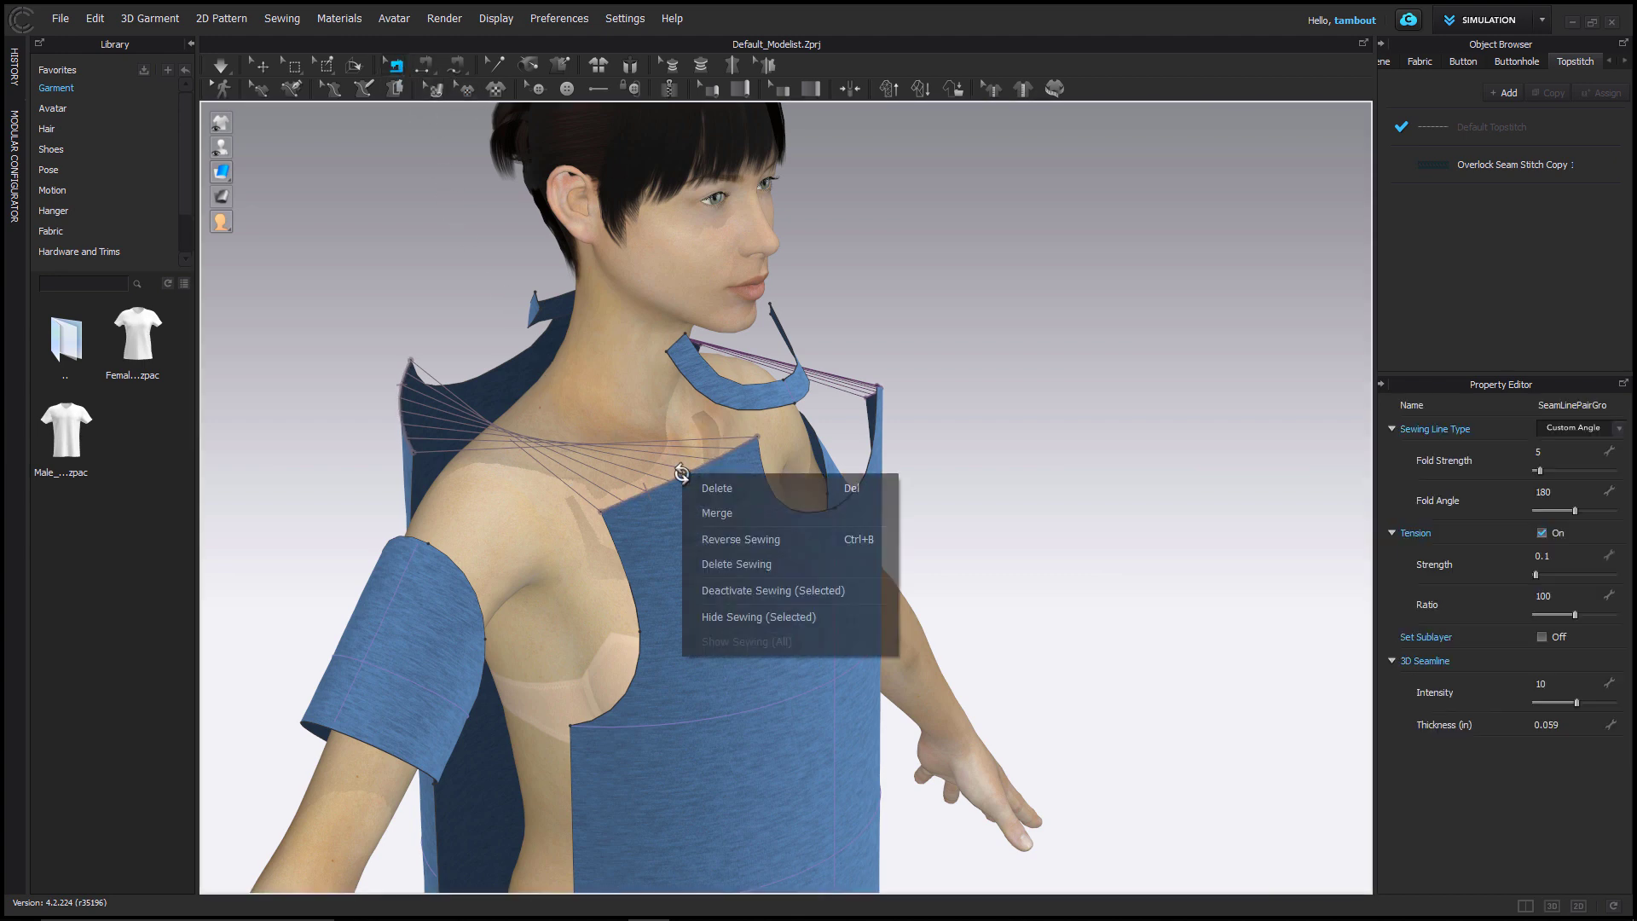
left_click(801, 550)
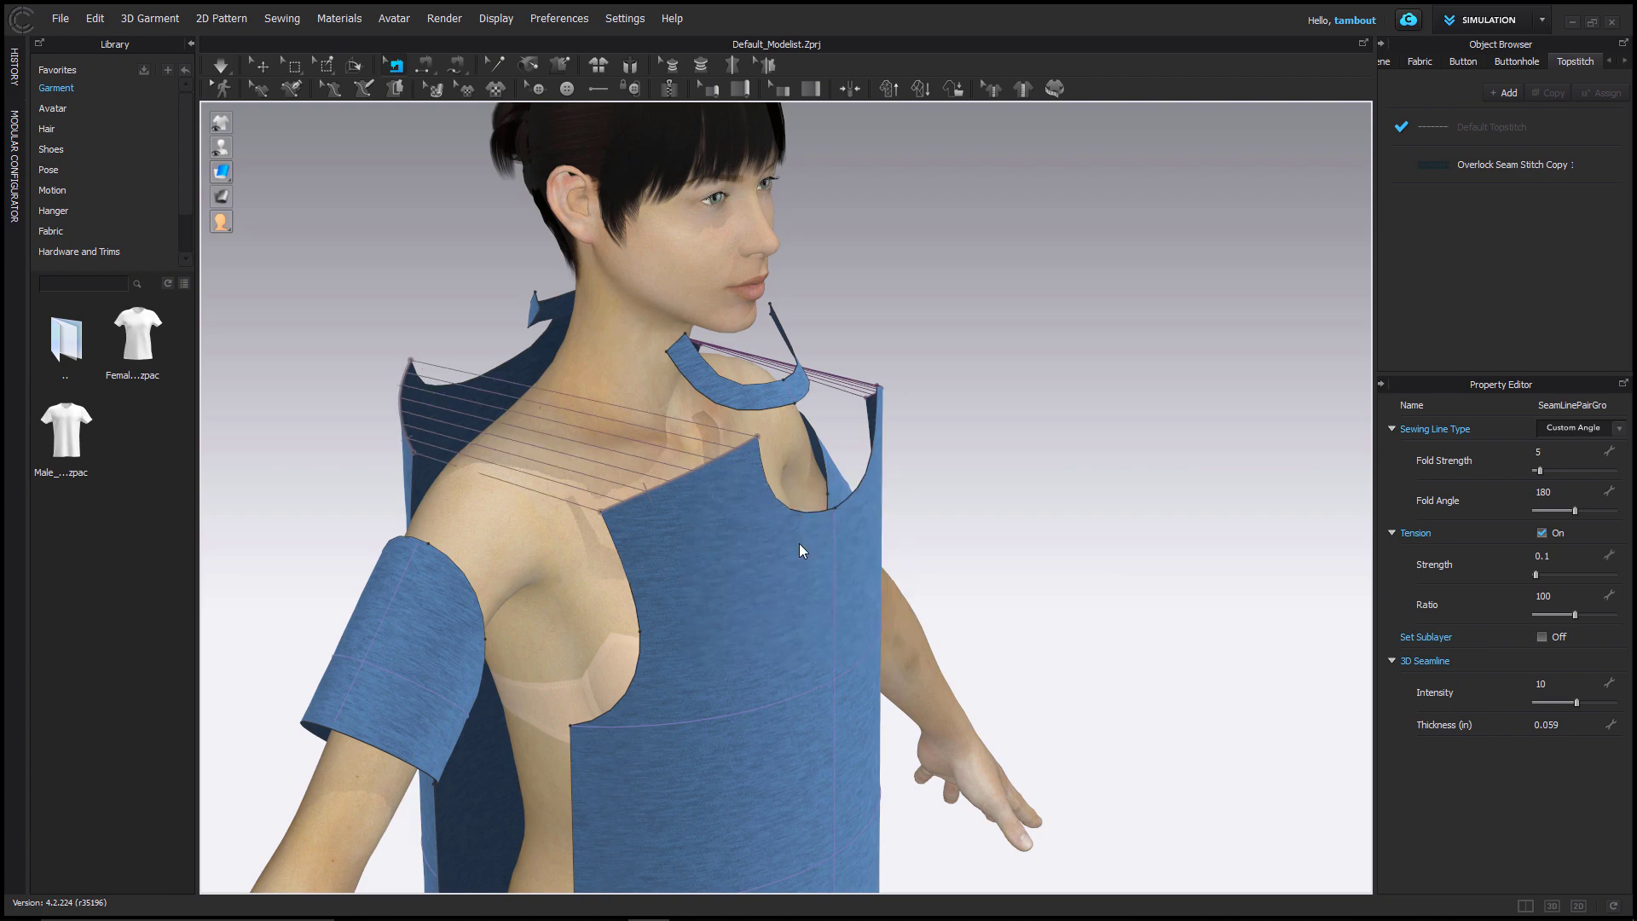
Join the front and back side edges on the avatar's left with M:N Segment Sewing, including both segments of each edge
right_click_drag(1080, 511, 886, 477)
middle_click_drag(897, 586, 894, 515)
right_click_drag(893, 516, 641, 238)
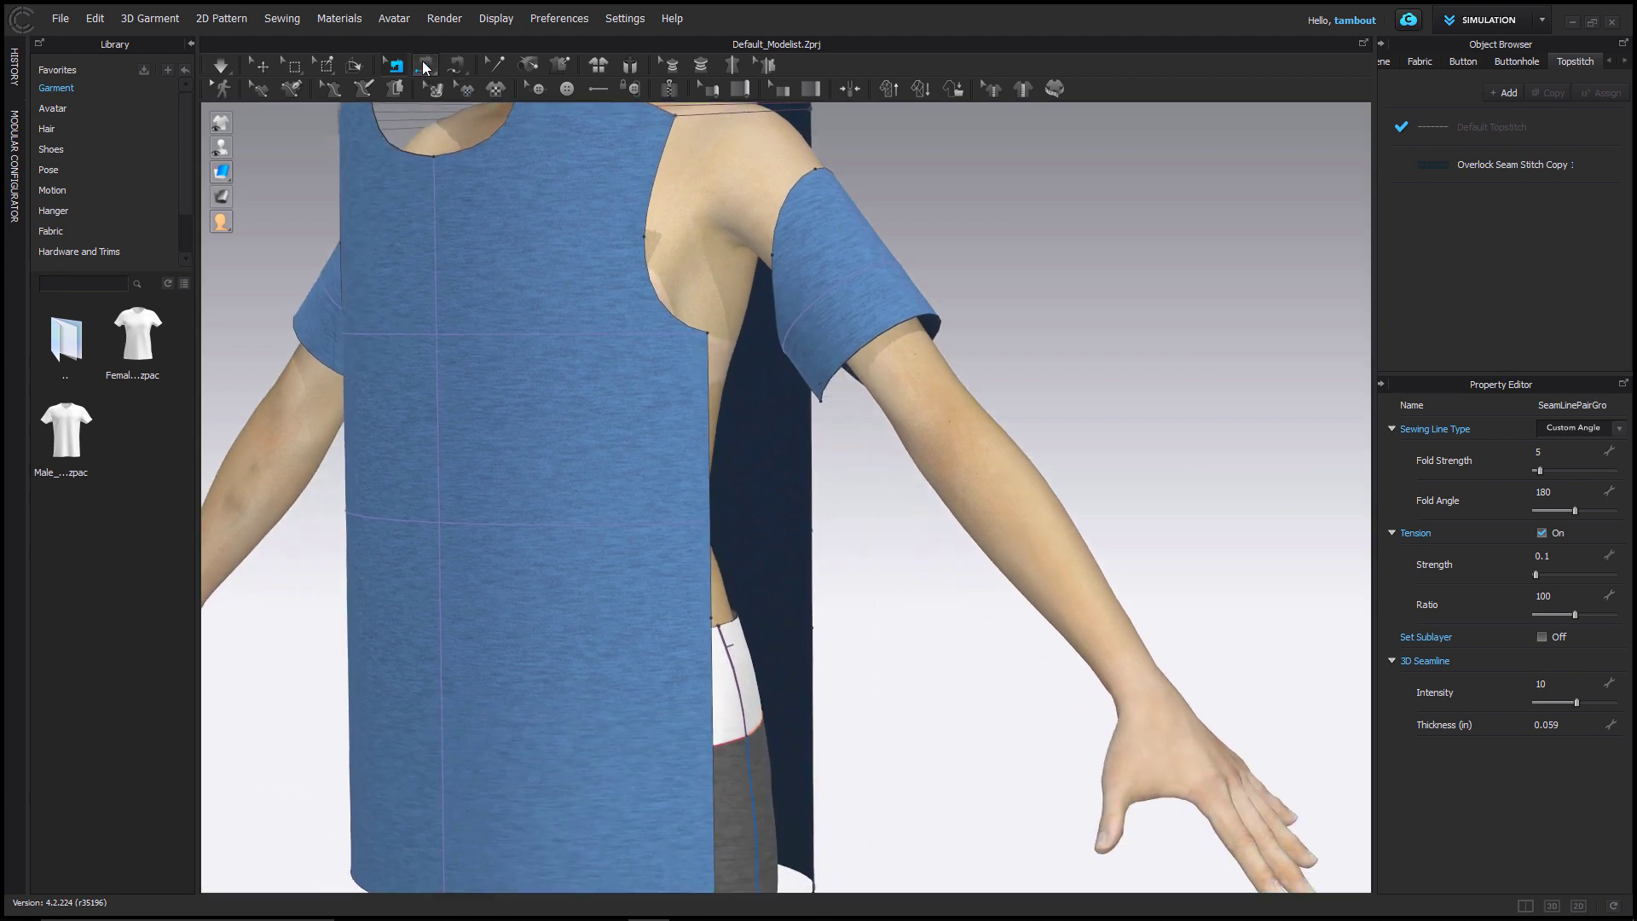
left_click(423, 67)
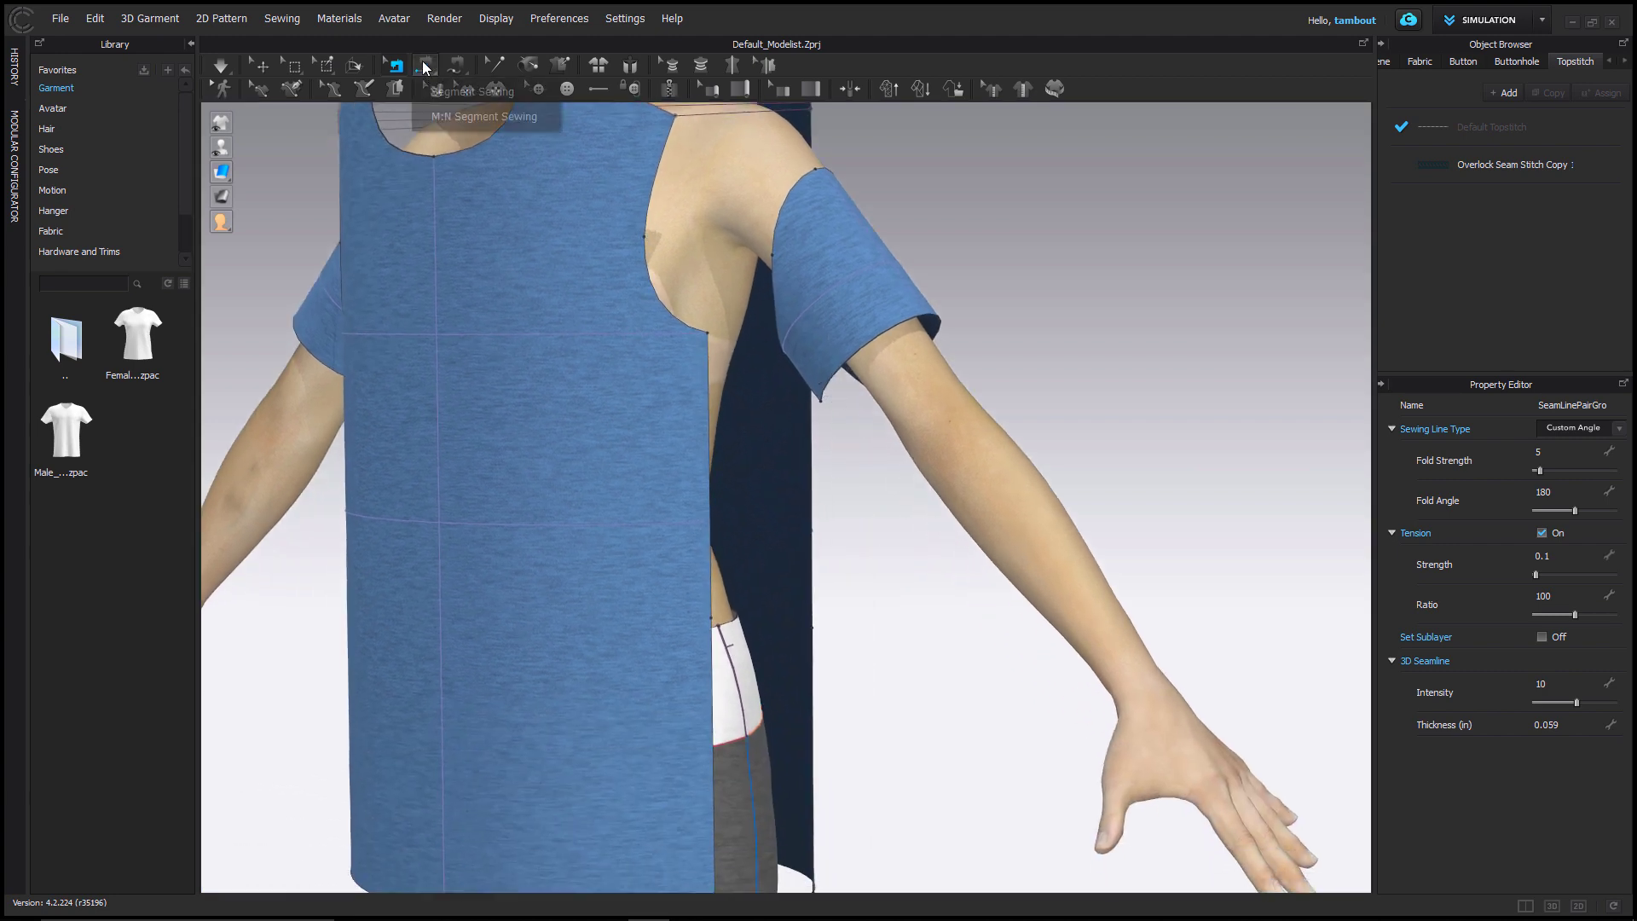
left_click(545, 119)
middle_click_drag(738, 381, 673, 242)
right_click_drag(672, 242, 641, 260)
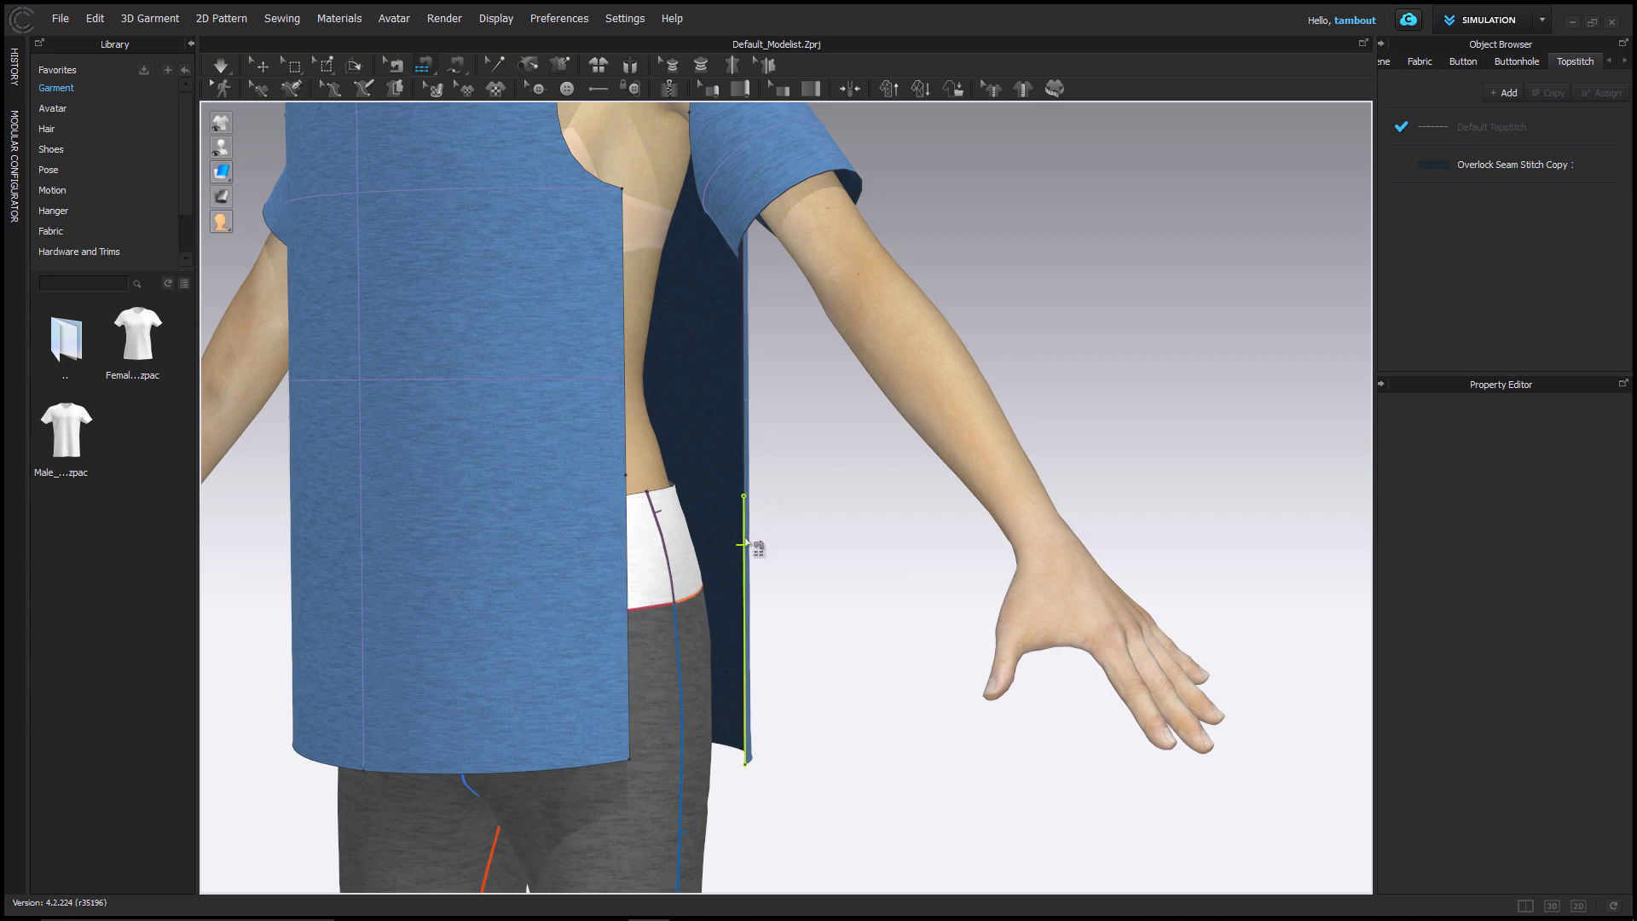
left_click(628, 526)
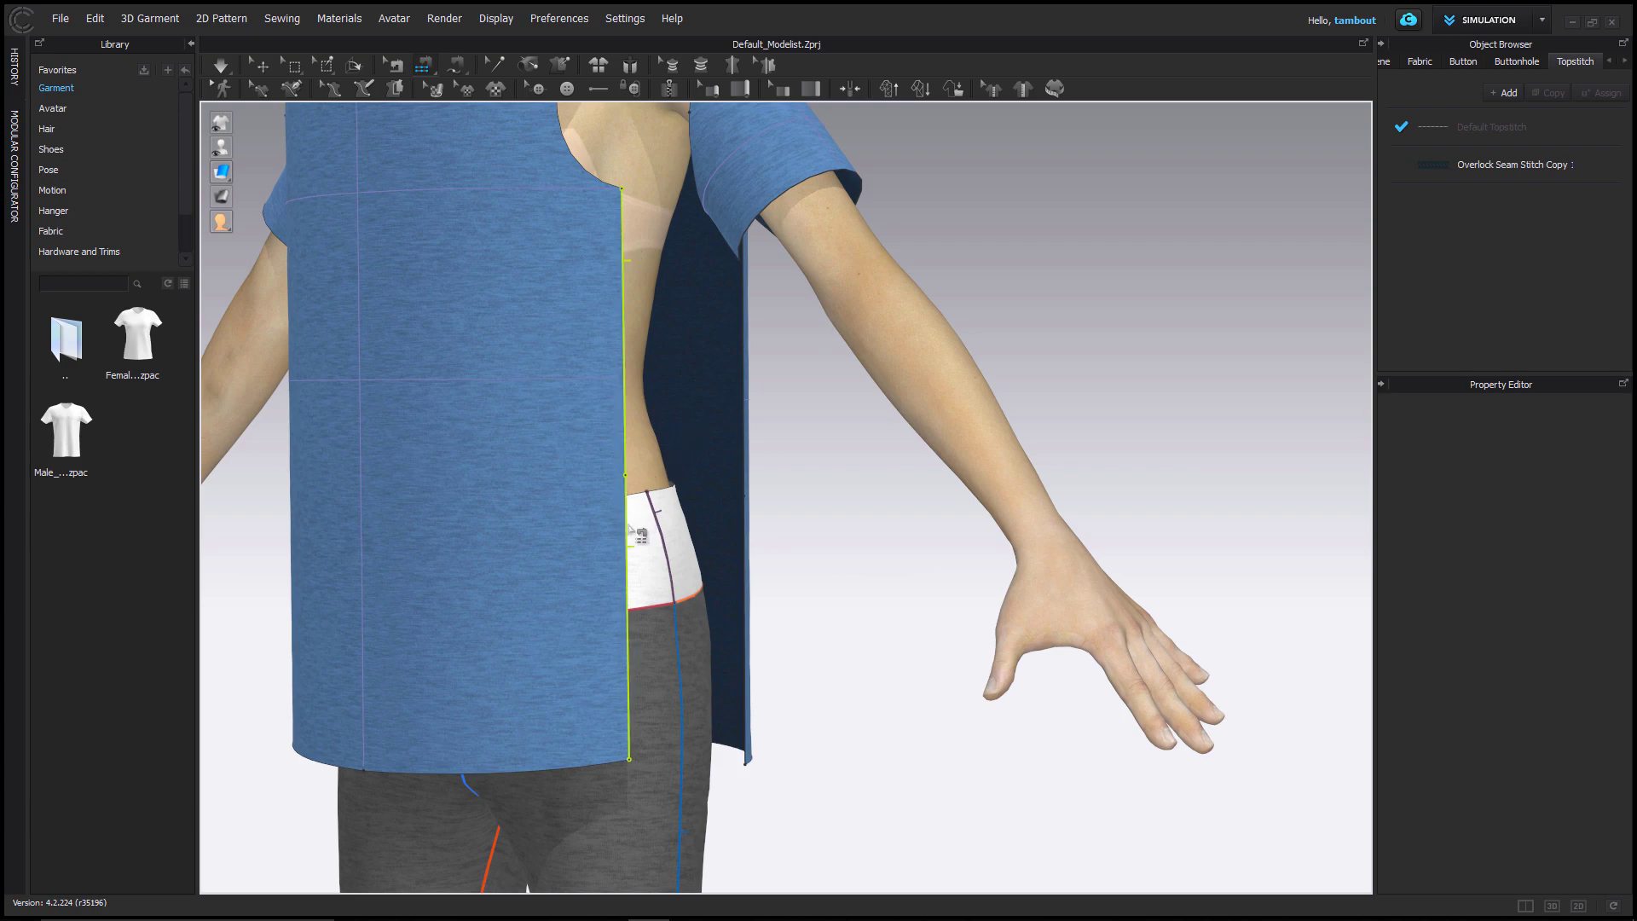
key("Return")
left_click(744, 305)
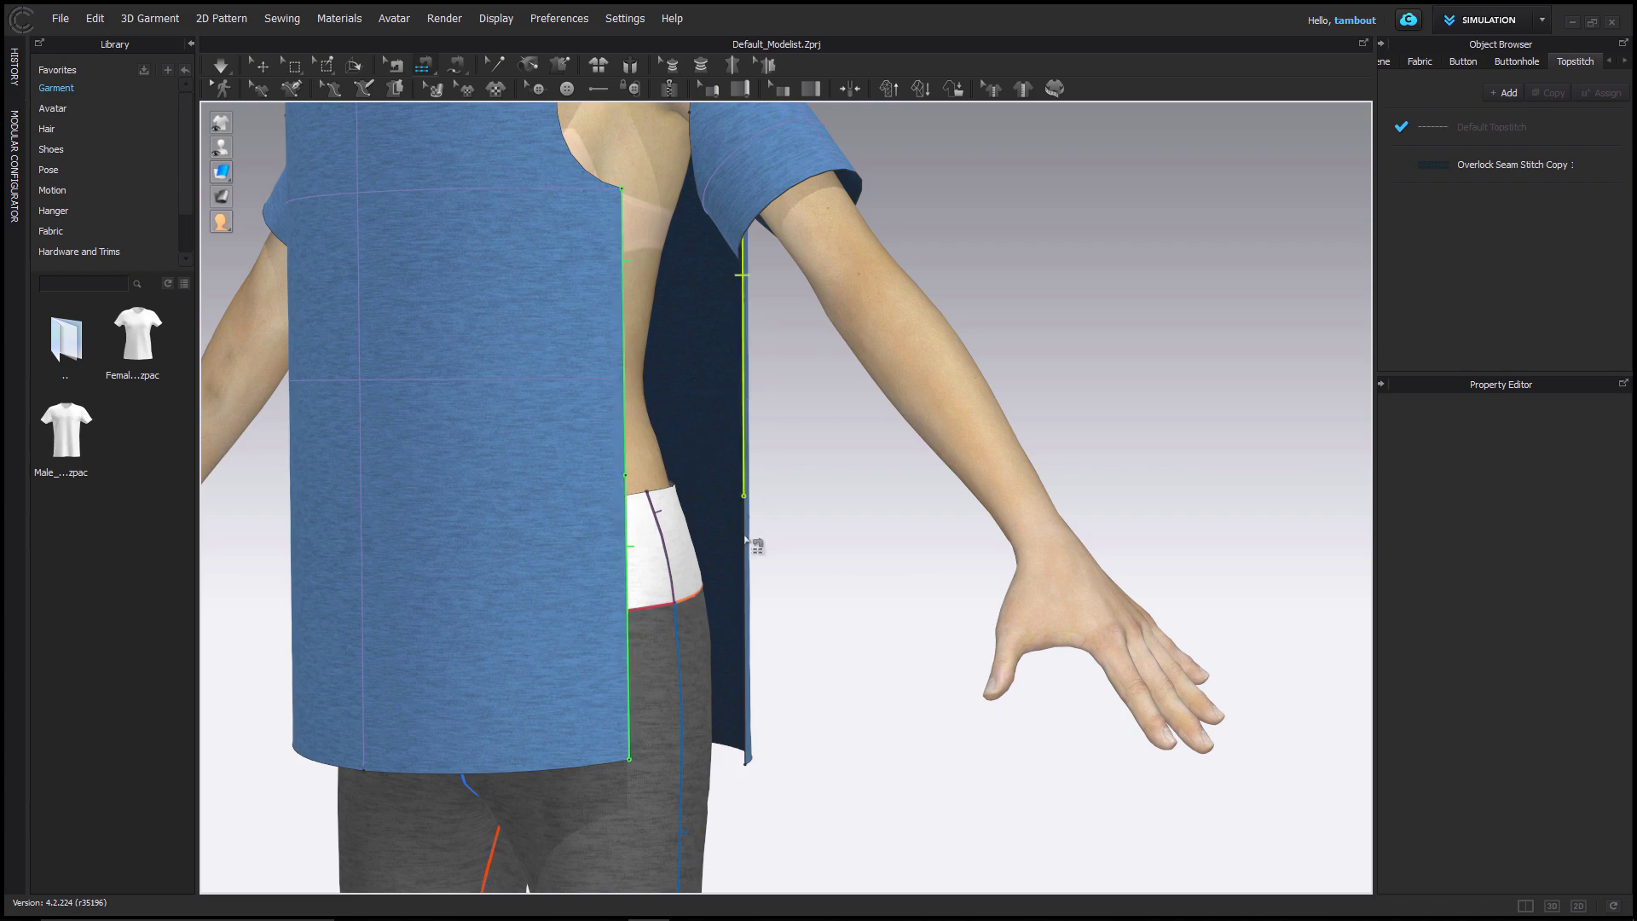
left_click(745, 550)
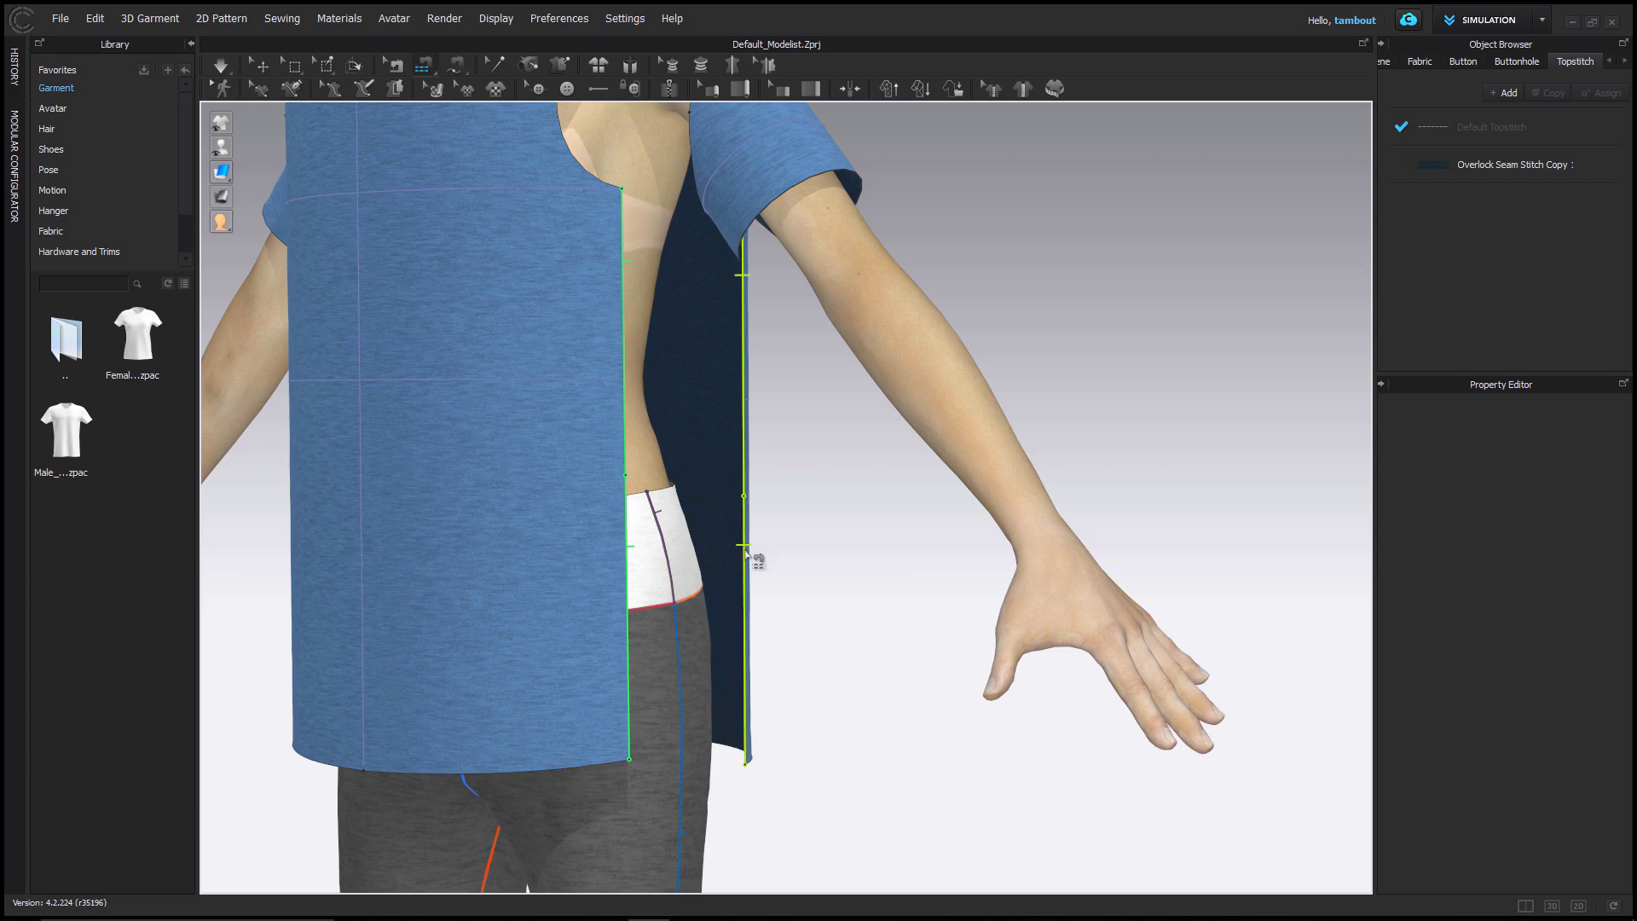
key("Return")
Join the front and back side edges on the avatar's right with M:N Segment Sewing
right_click_drag(632, 370, 721, 360)
middle_click_drag(412, 399, 566, 407)
right_click_drag(566, 407, 601, 379)
left_click(585, 290)
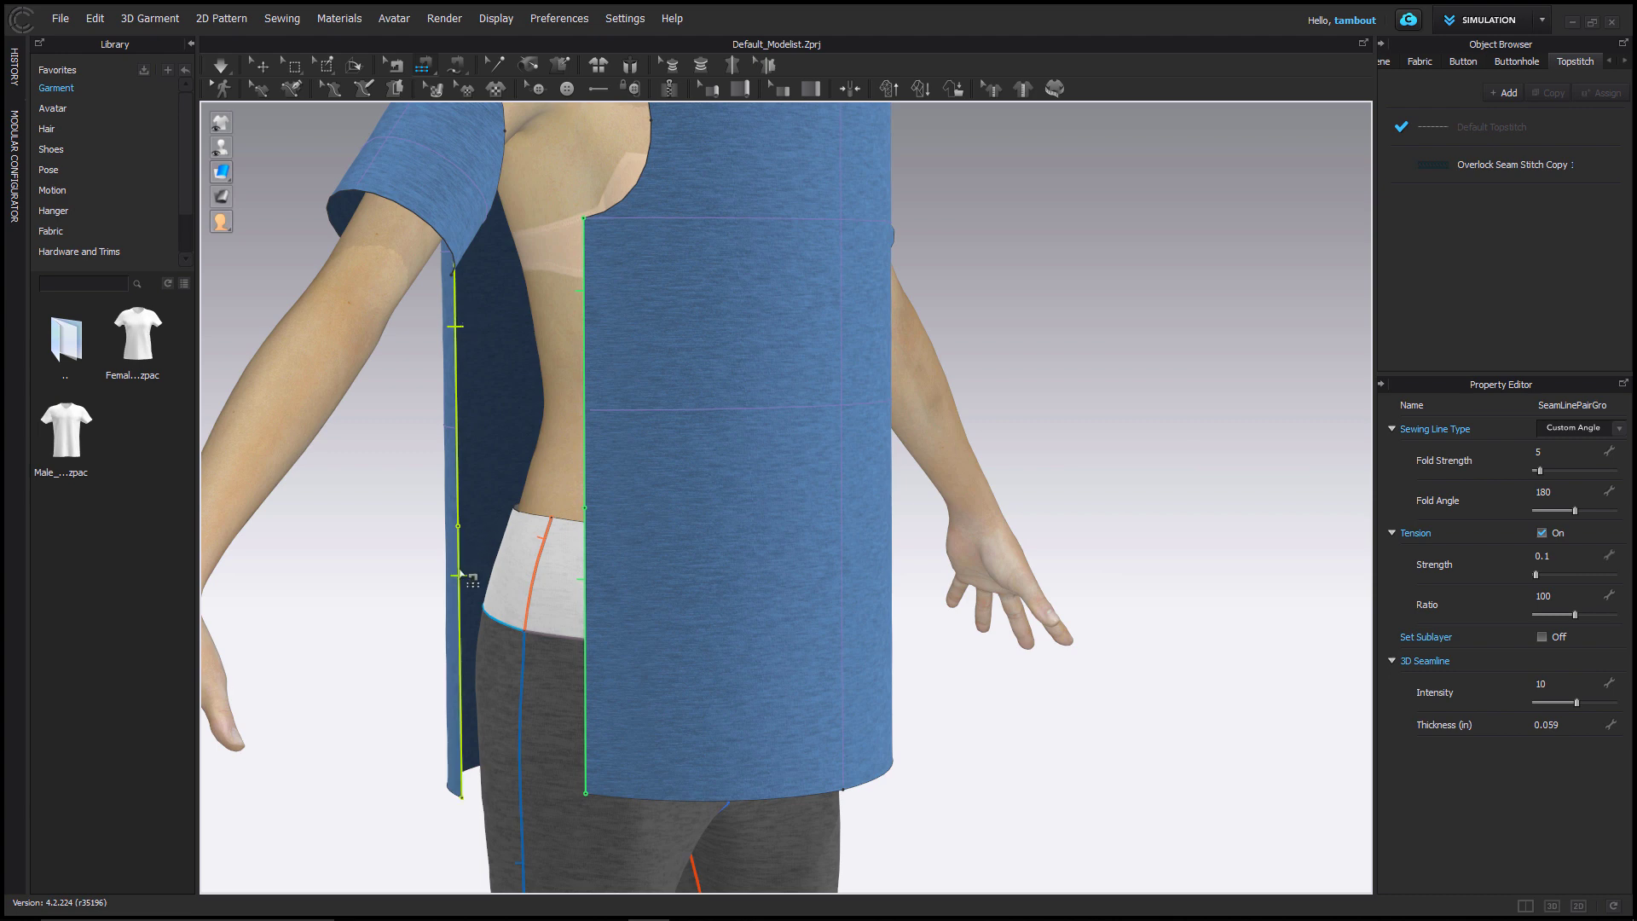
left_click(513, 440)
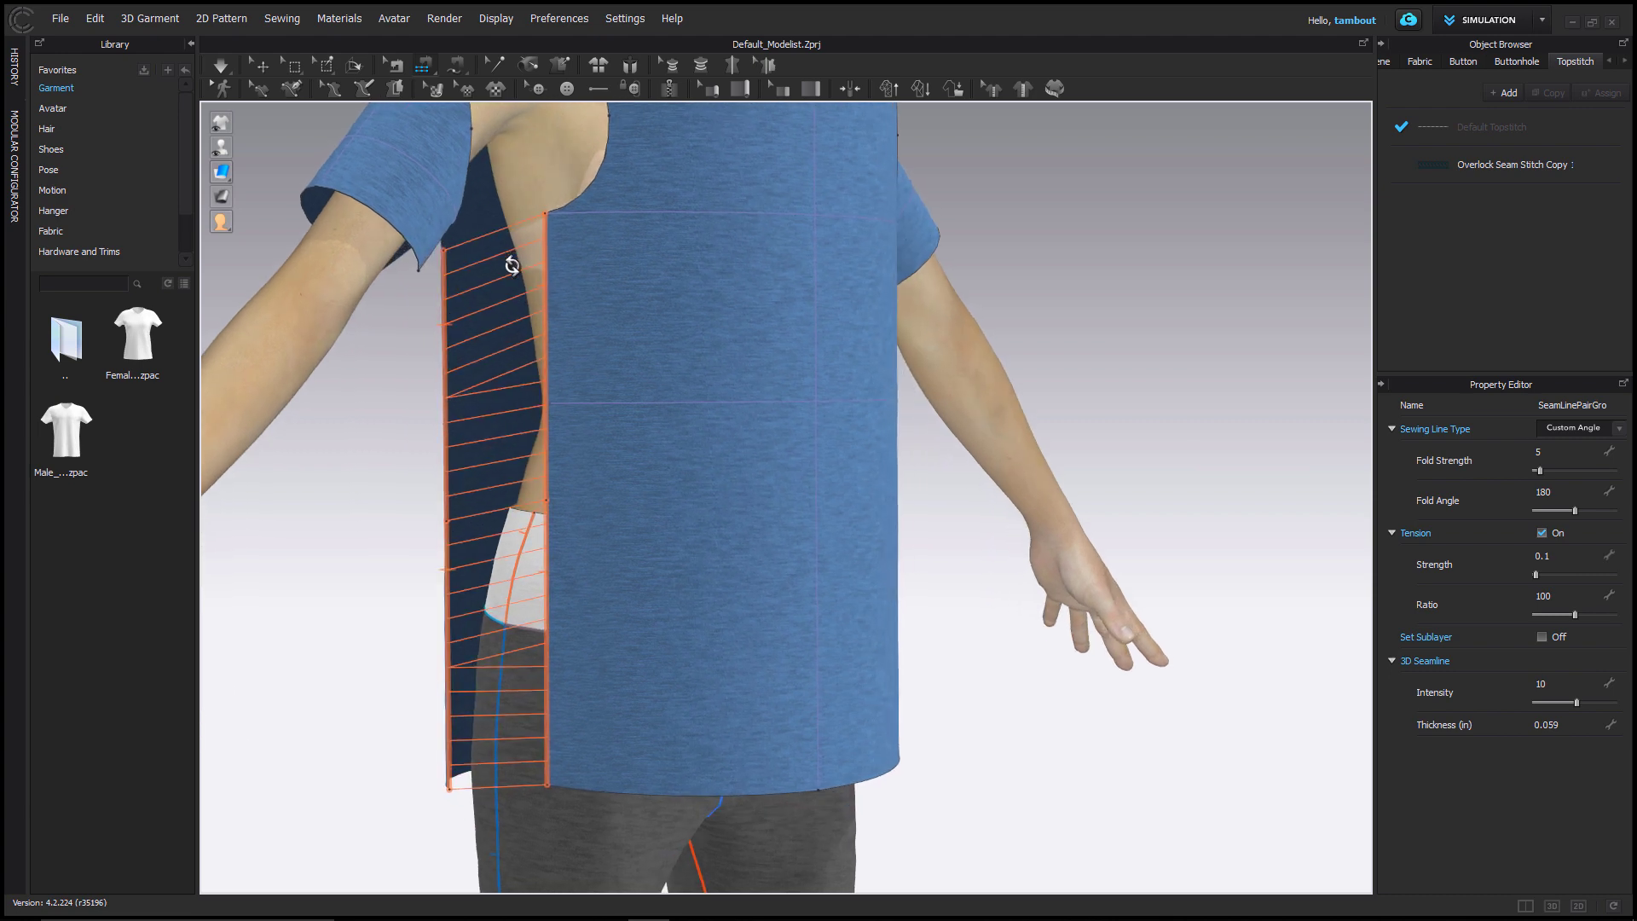
Sew the underarm edges of the sleeves closed with regular Segment Sewing
left_click(423, 67)
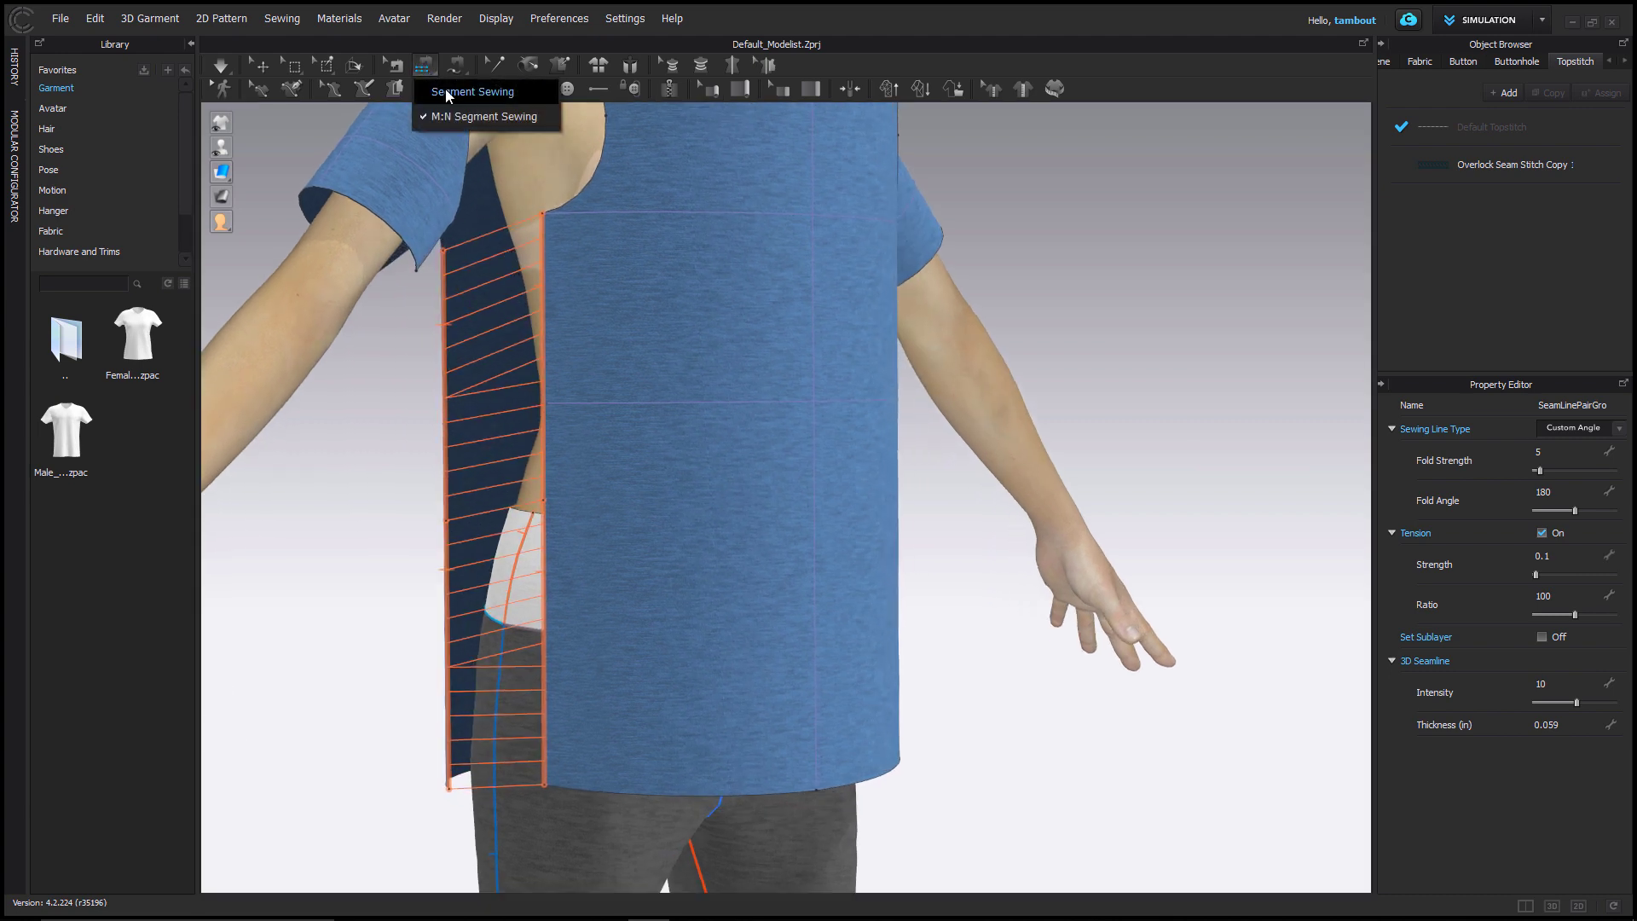
left_click(448, 93)
right_click_drag(515, 204, 446, 173)
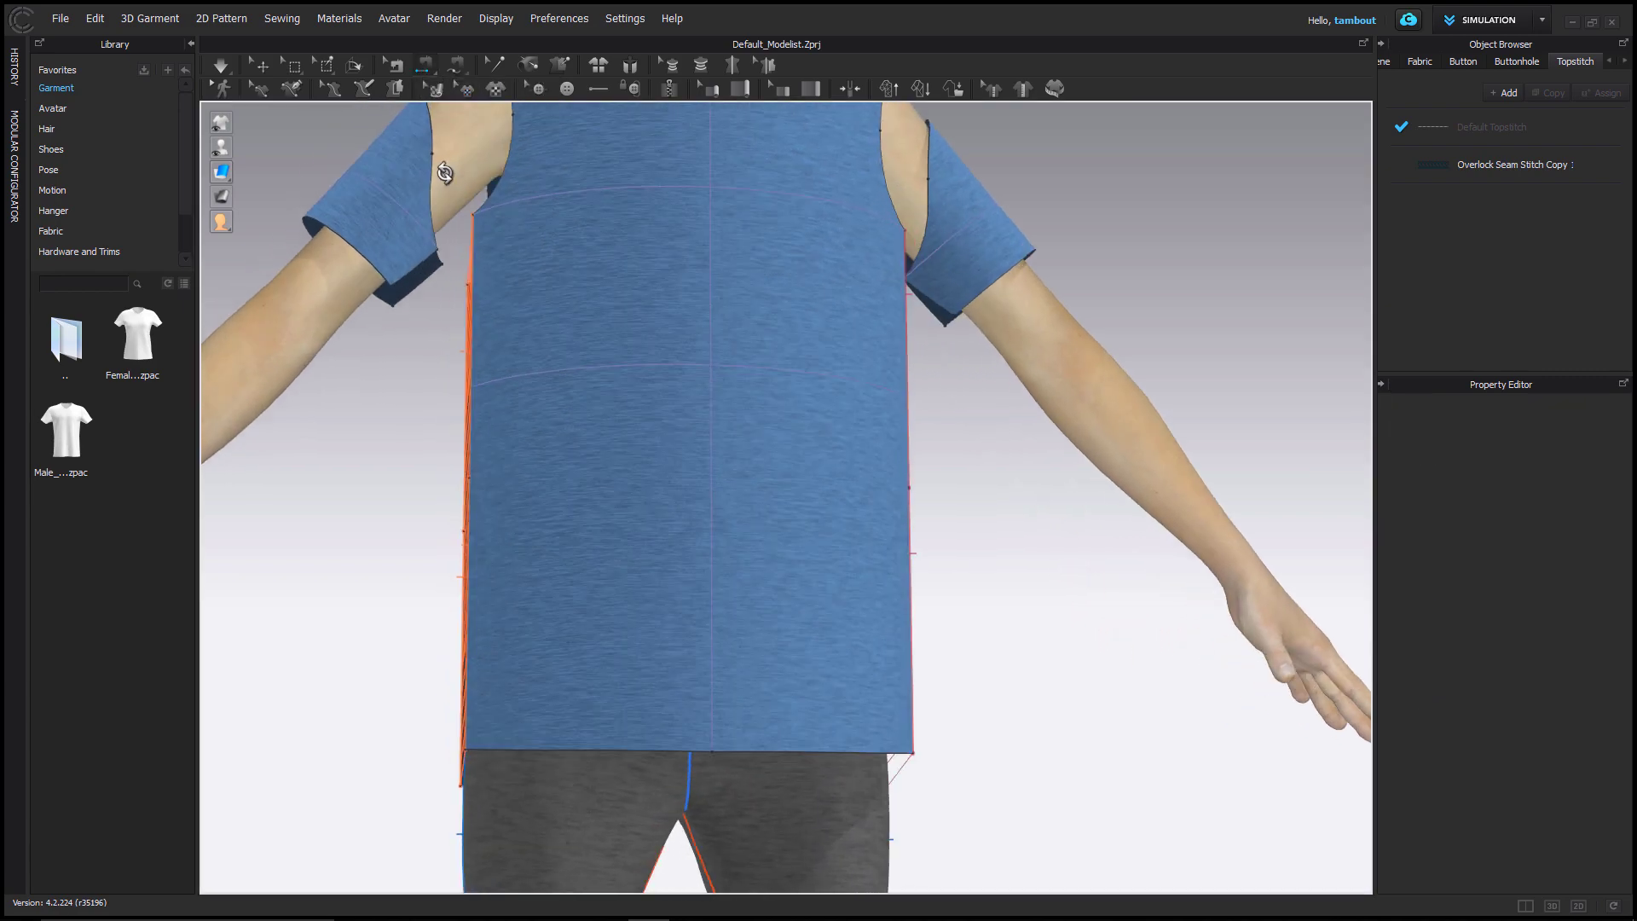
left_click(437, 277)
middle_click_drag(913, 298, 892, 472)
right_click_drag(969, 350, 878, 358)
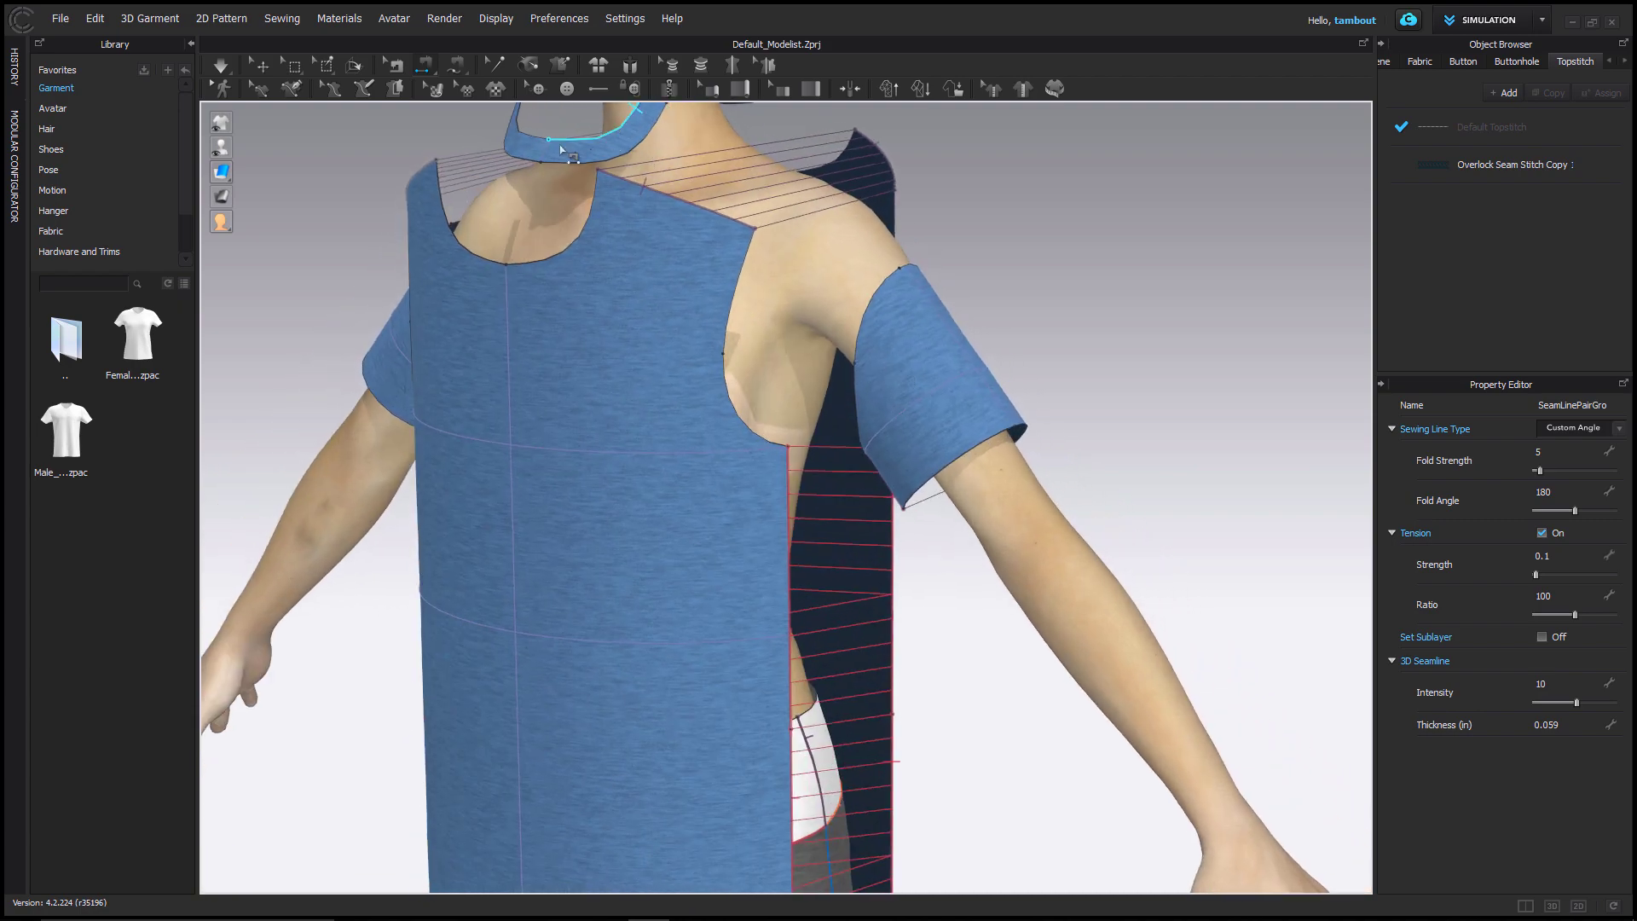
Attach the front armhole to the front cap edge of the avatar's left sleeve with Free Sewing, from shoulder to underarm
left_click(465, 72)
middle_click_drag(806, 303, 716, 270)
left_click(712, 228)
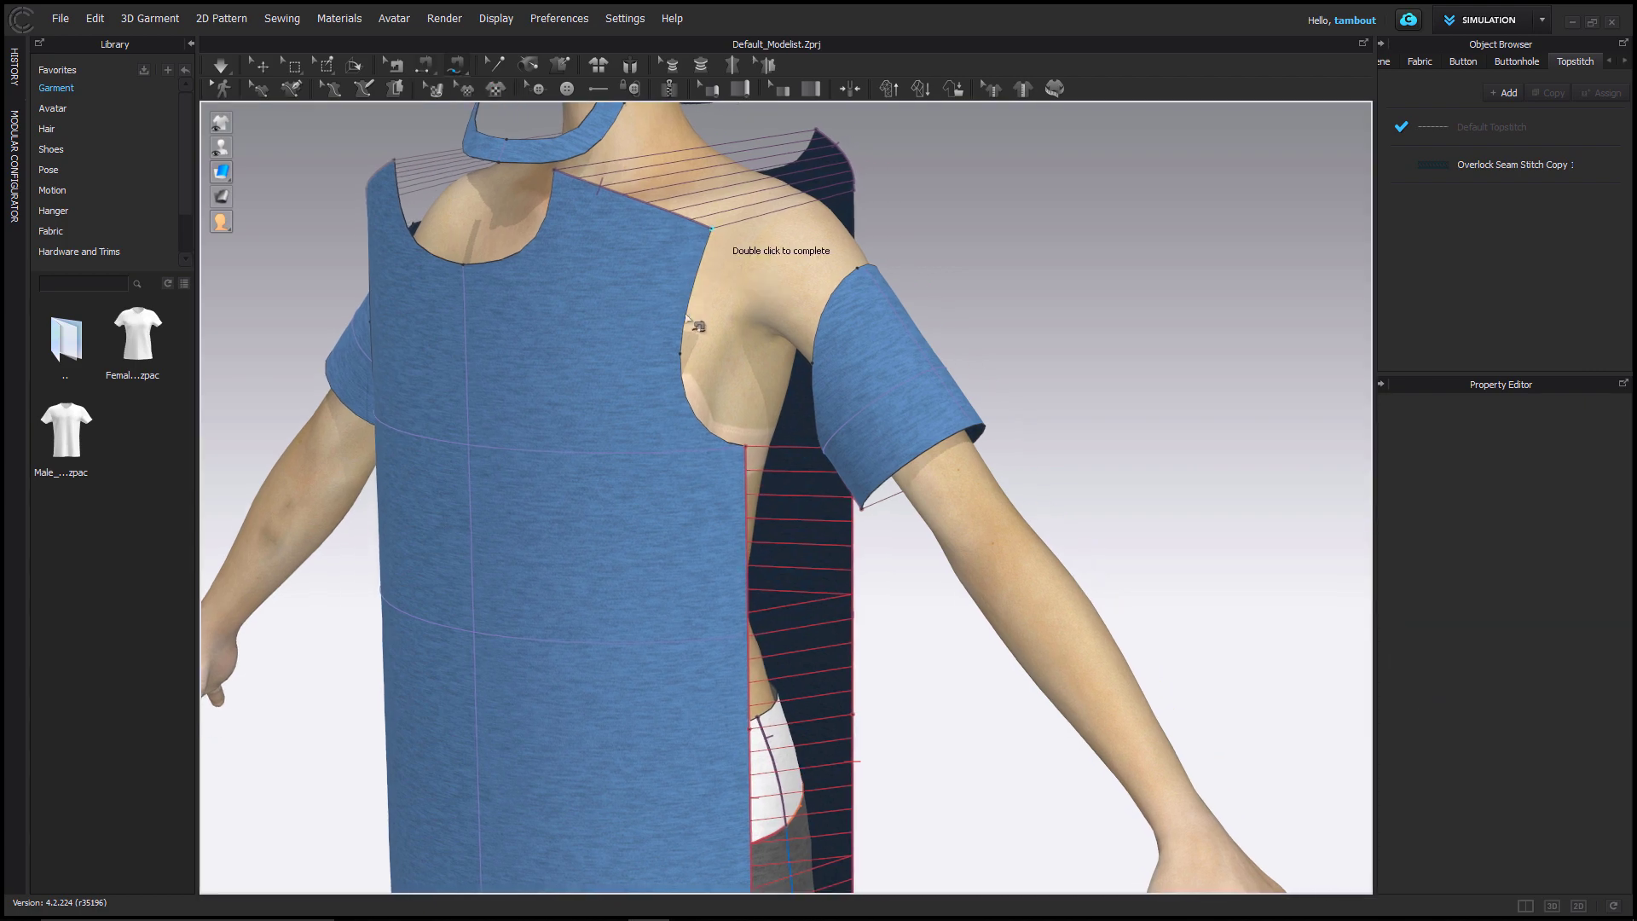
scroll(733, 435, "up", 5)
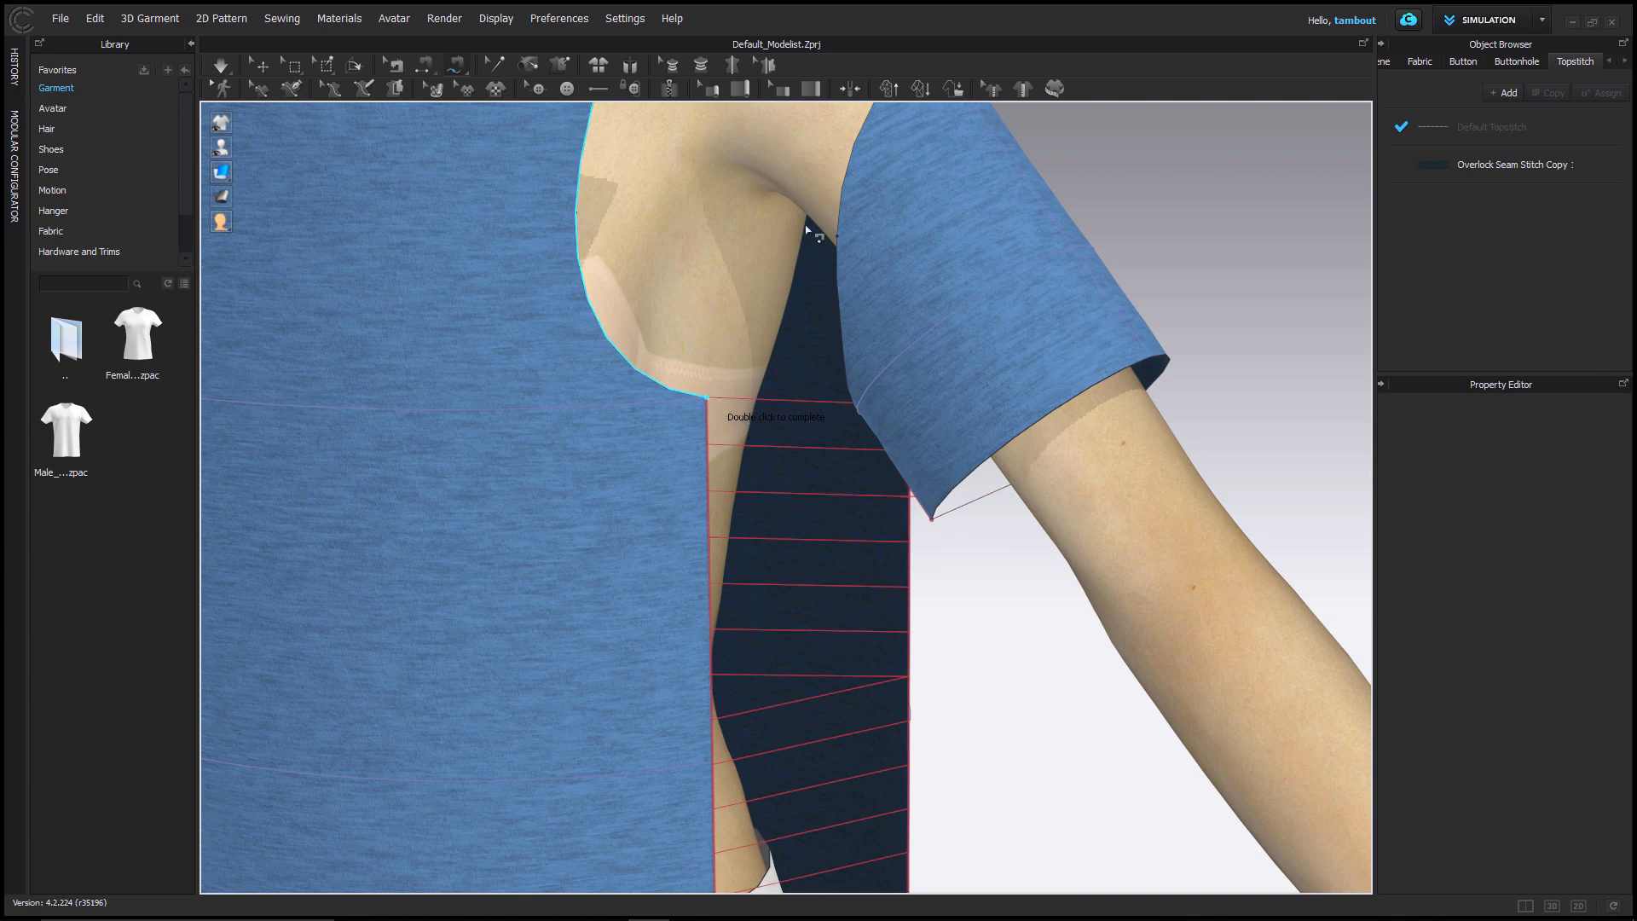
middle_click_drag(809, 261, 783, 452)
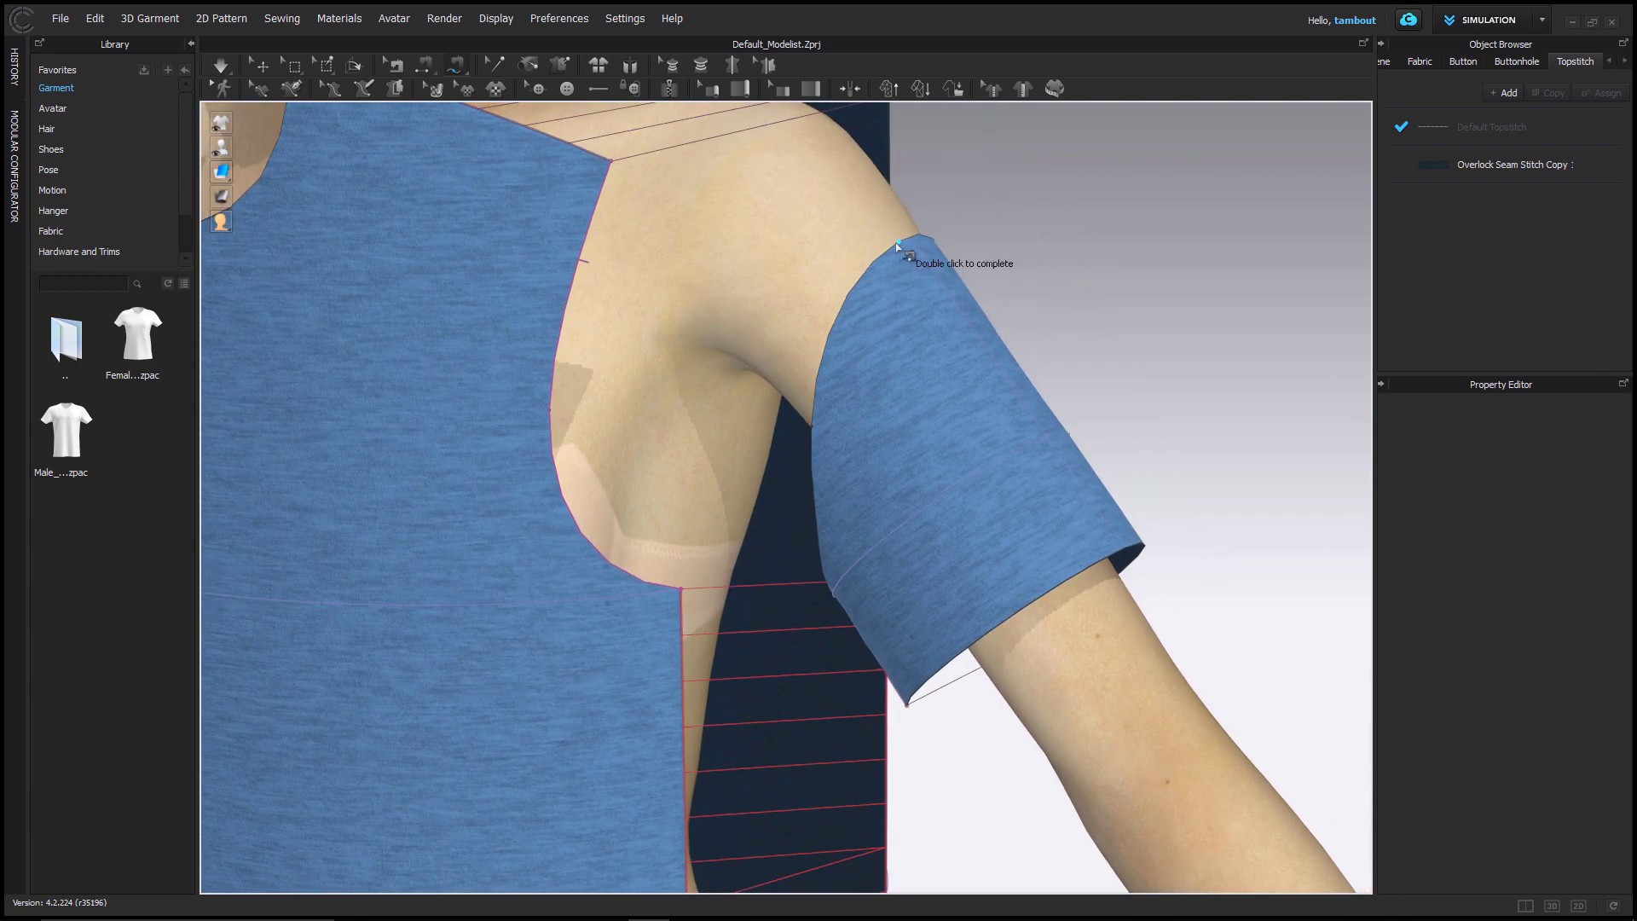
right_click_drag(817, 414, 885, 390)
scroll(891, 503, "up", 4)
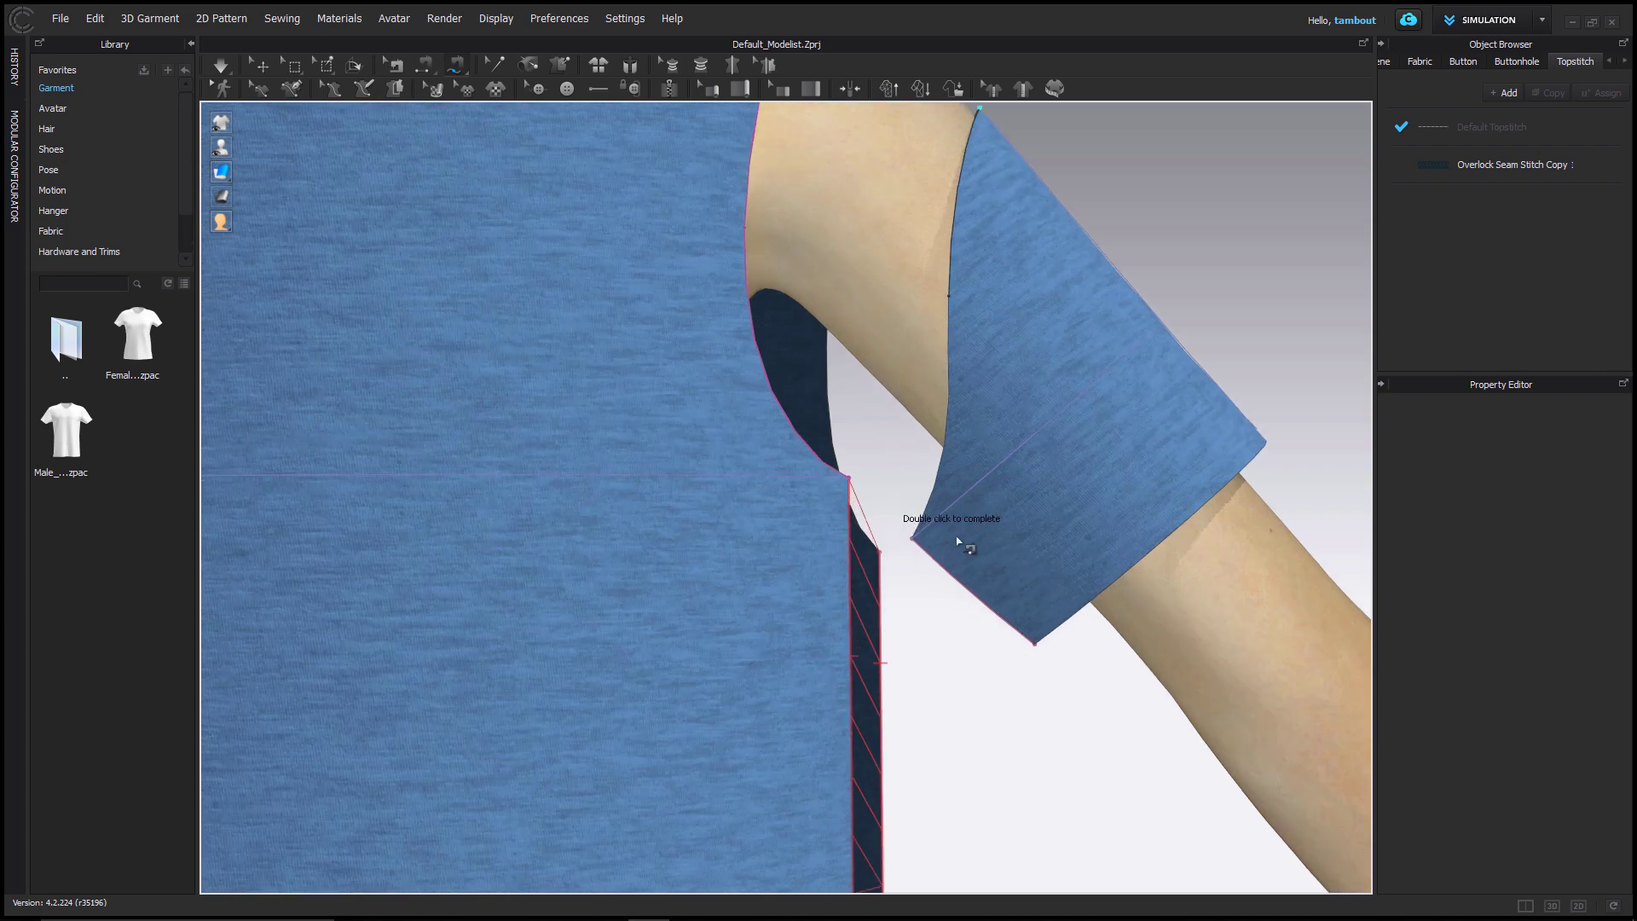
middle_click_drag(1057, 536, 874, 467)
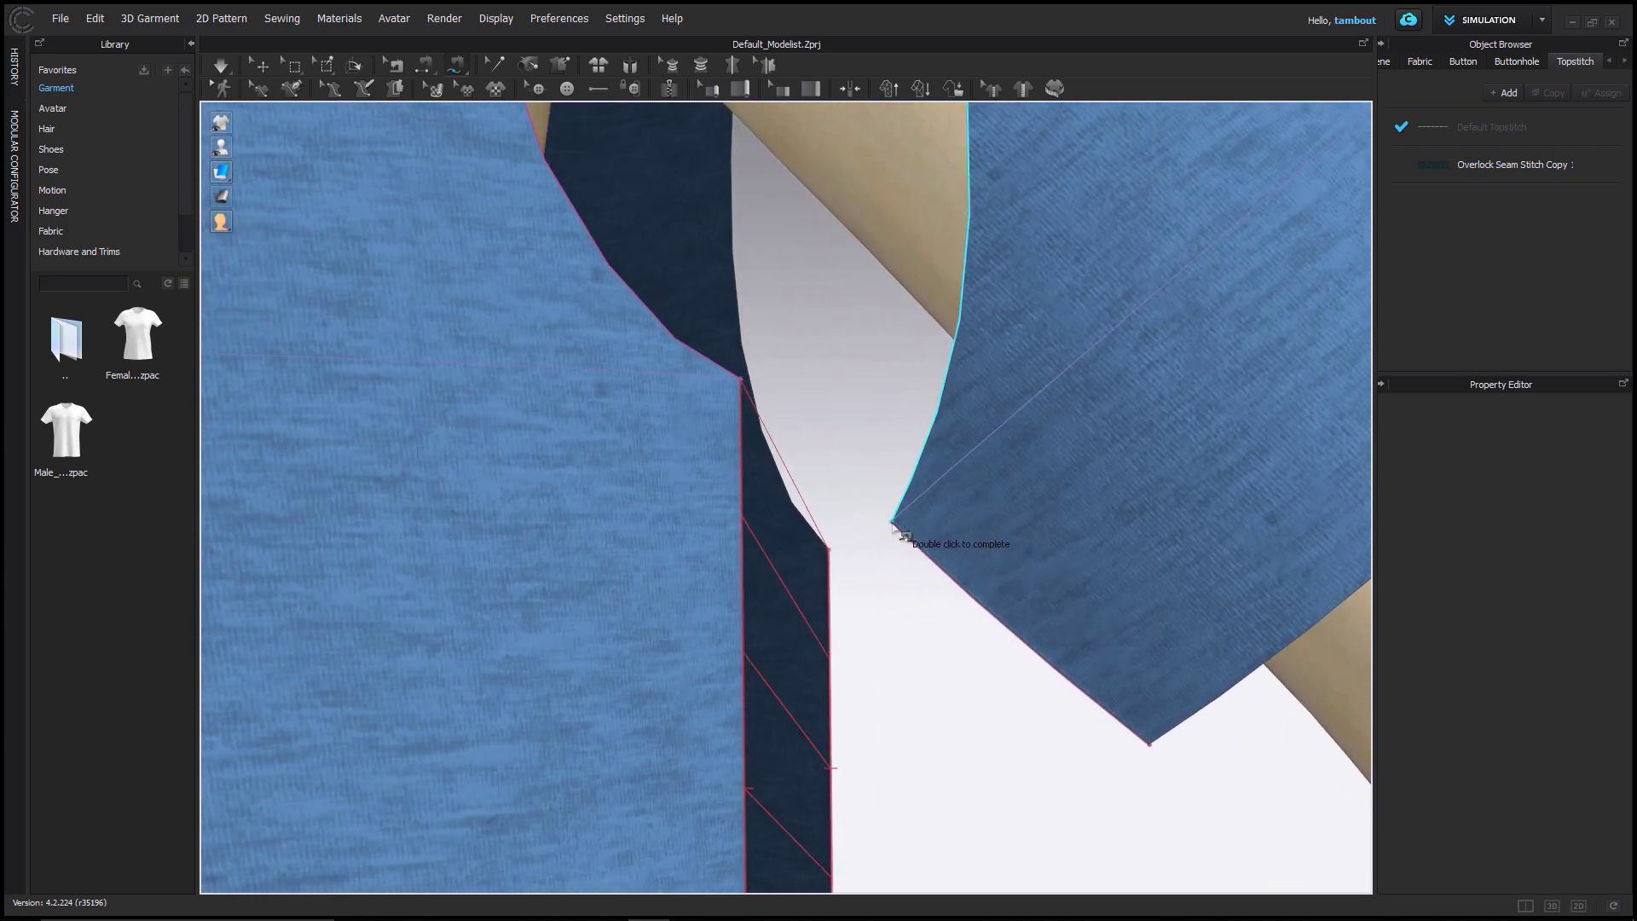
double_click(891, 522)
scroll(859, 388, "down", 5)
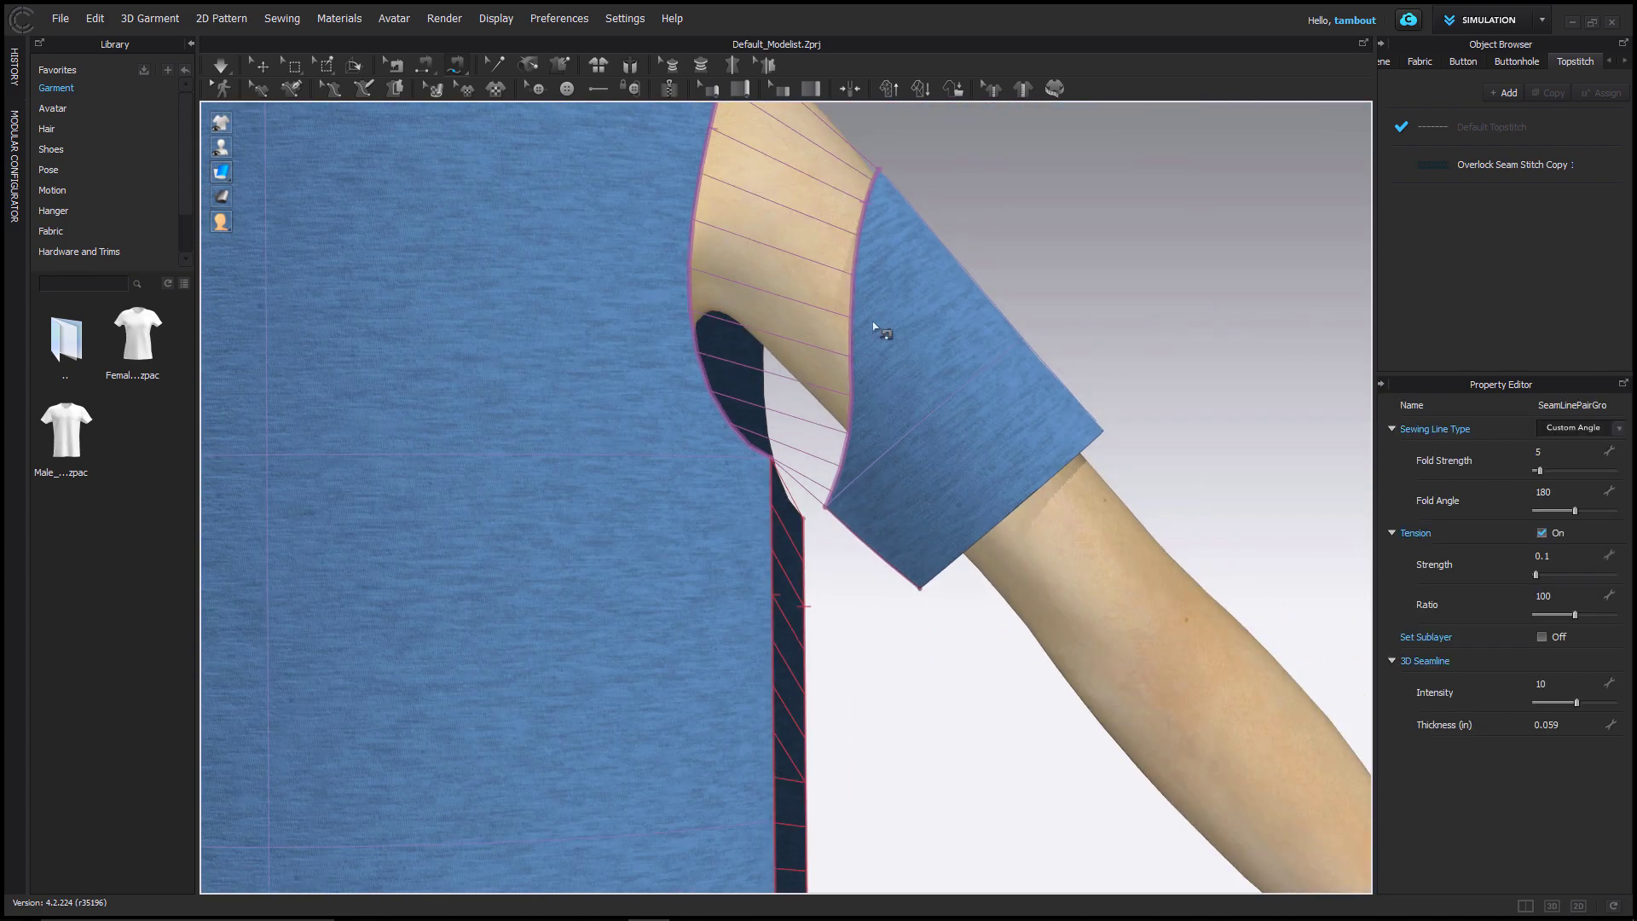
Try to sew the back armhole to the back cap edge of the avatar's left sleeve with Free Sewing
right_click_drag(866, 318, 691, 329)
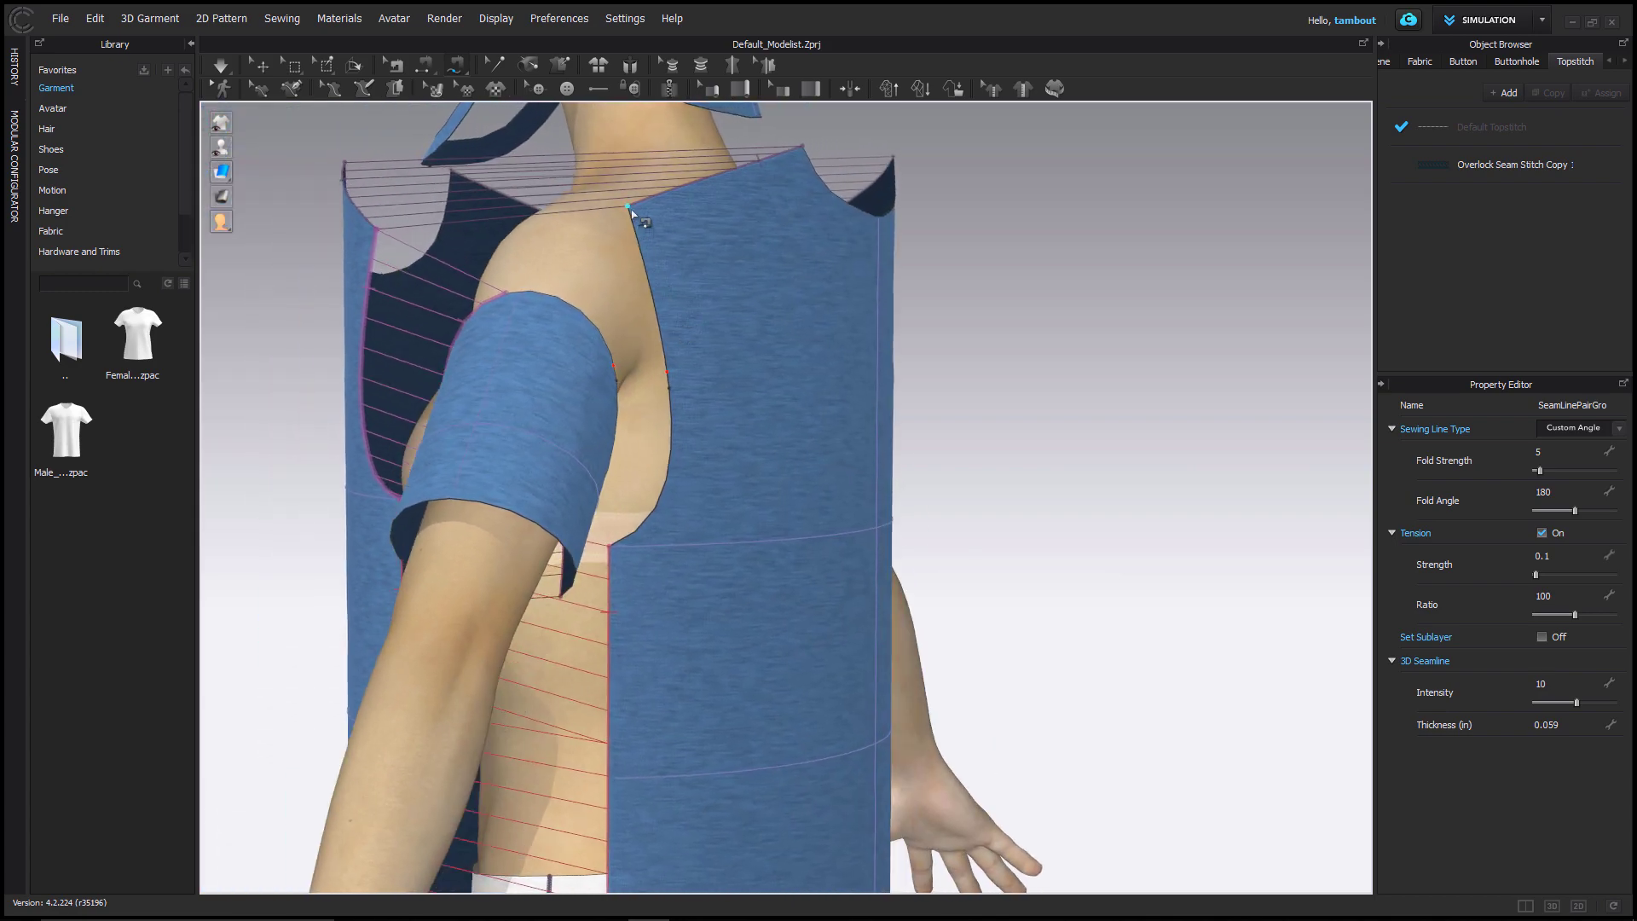
double_click(609, 548)
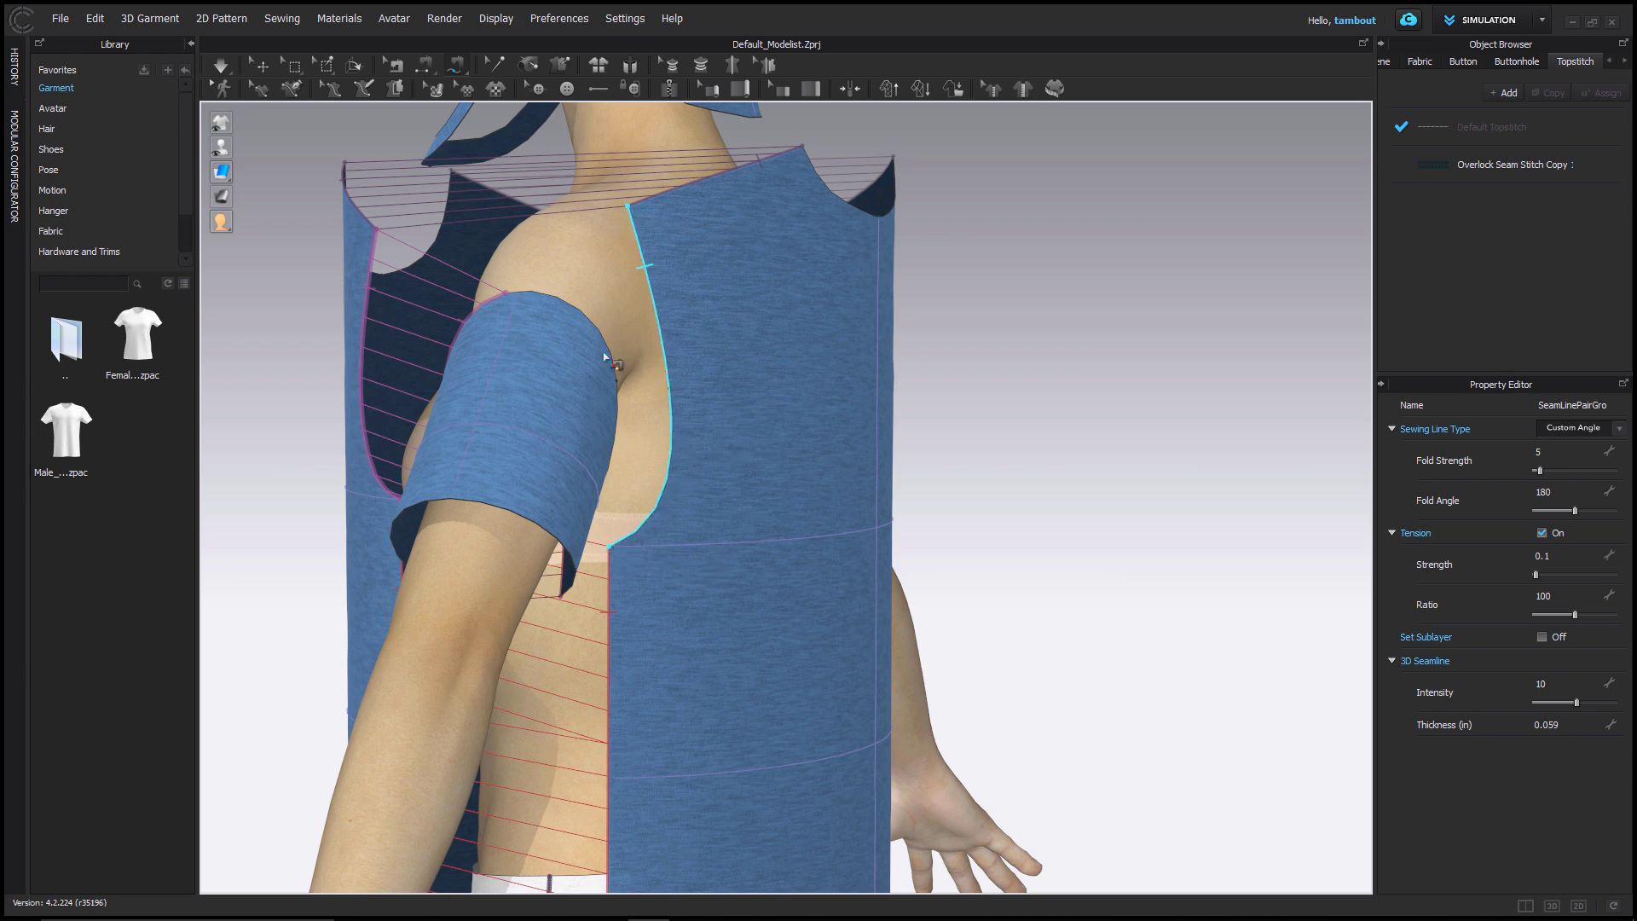
left_click(507, 292)
scroll(520, 292, "down", 3)
middle_click_drag(534, 295, 572, 347)
scroll(573, 347, "down", 3)
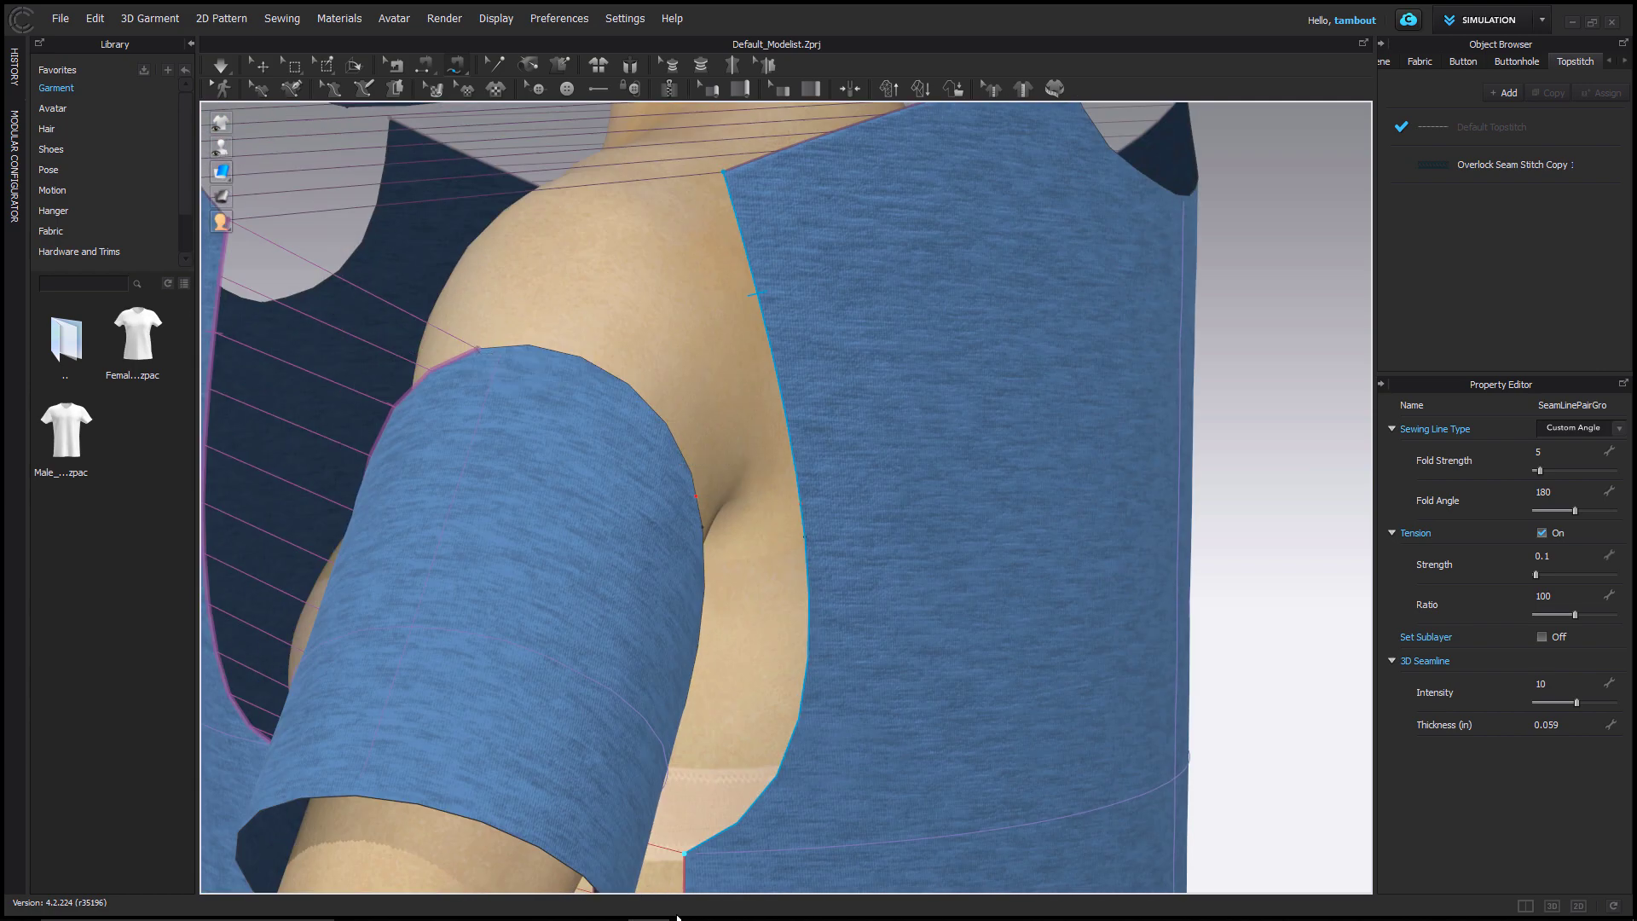
double_click(685, 853)
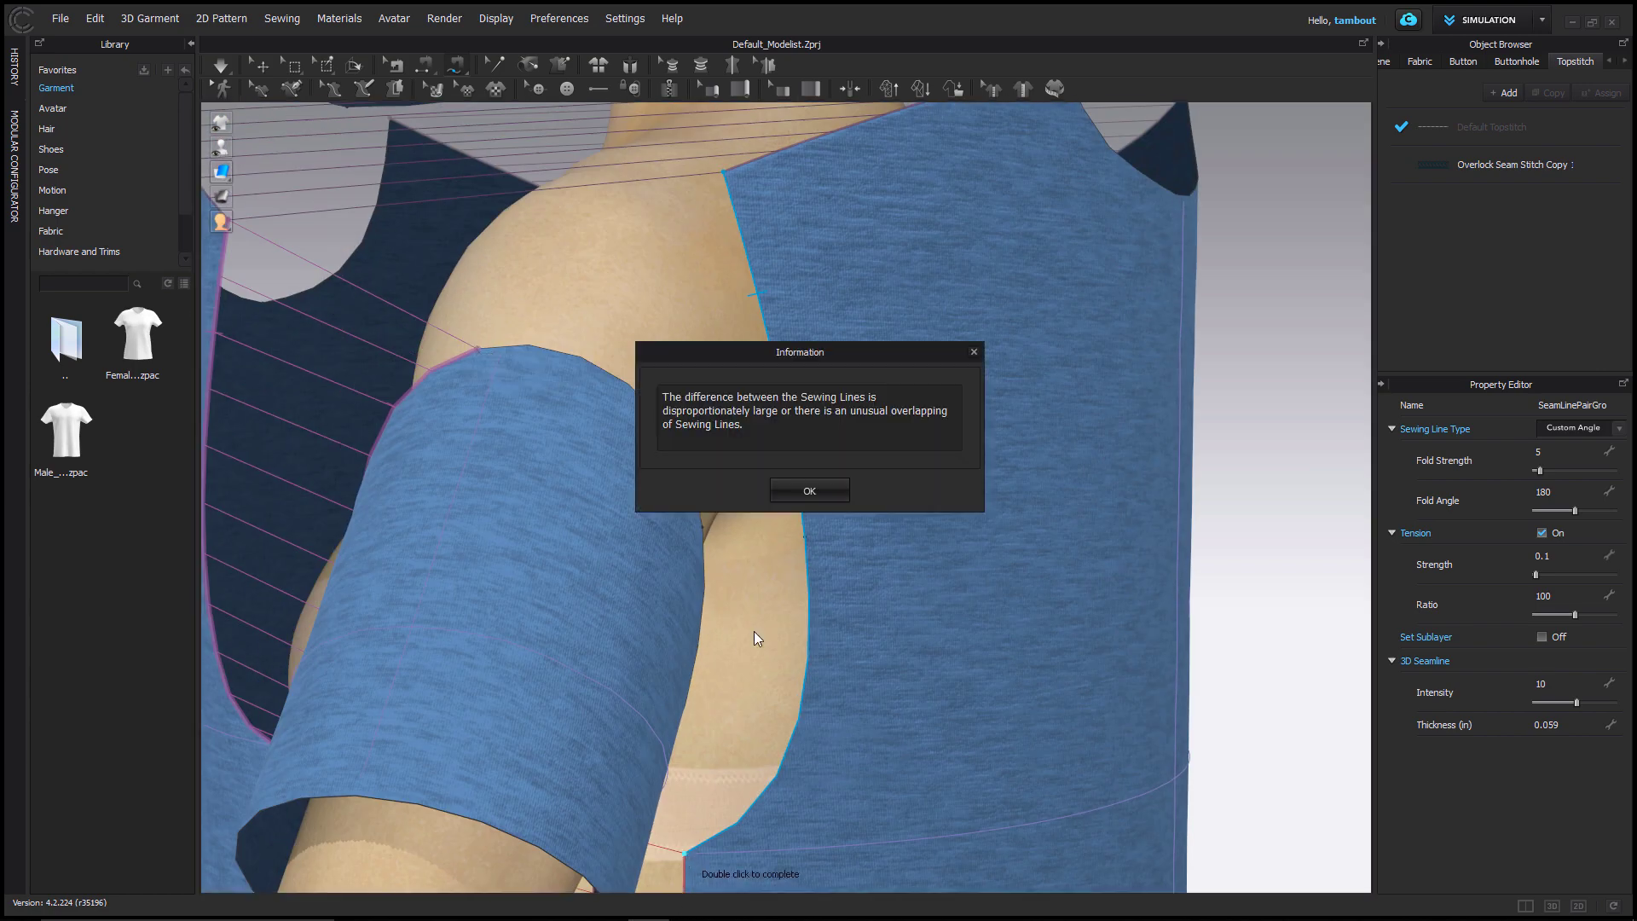
left_click(808, 491)
Retrace the back armhole from shoulder to underarm and sew it to the back cap edge of the avatar's left sleeve
left_click(723, 172)
double_click(687, 850)
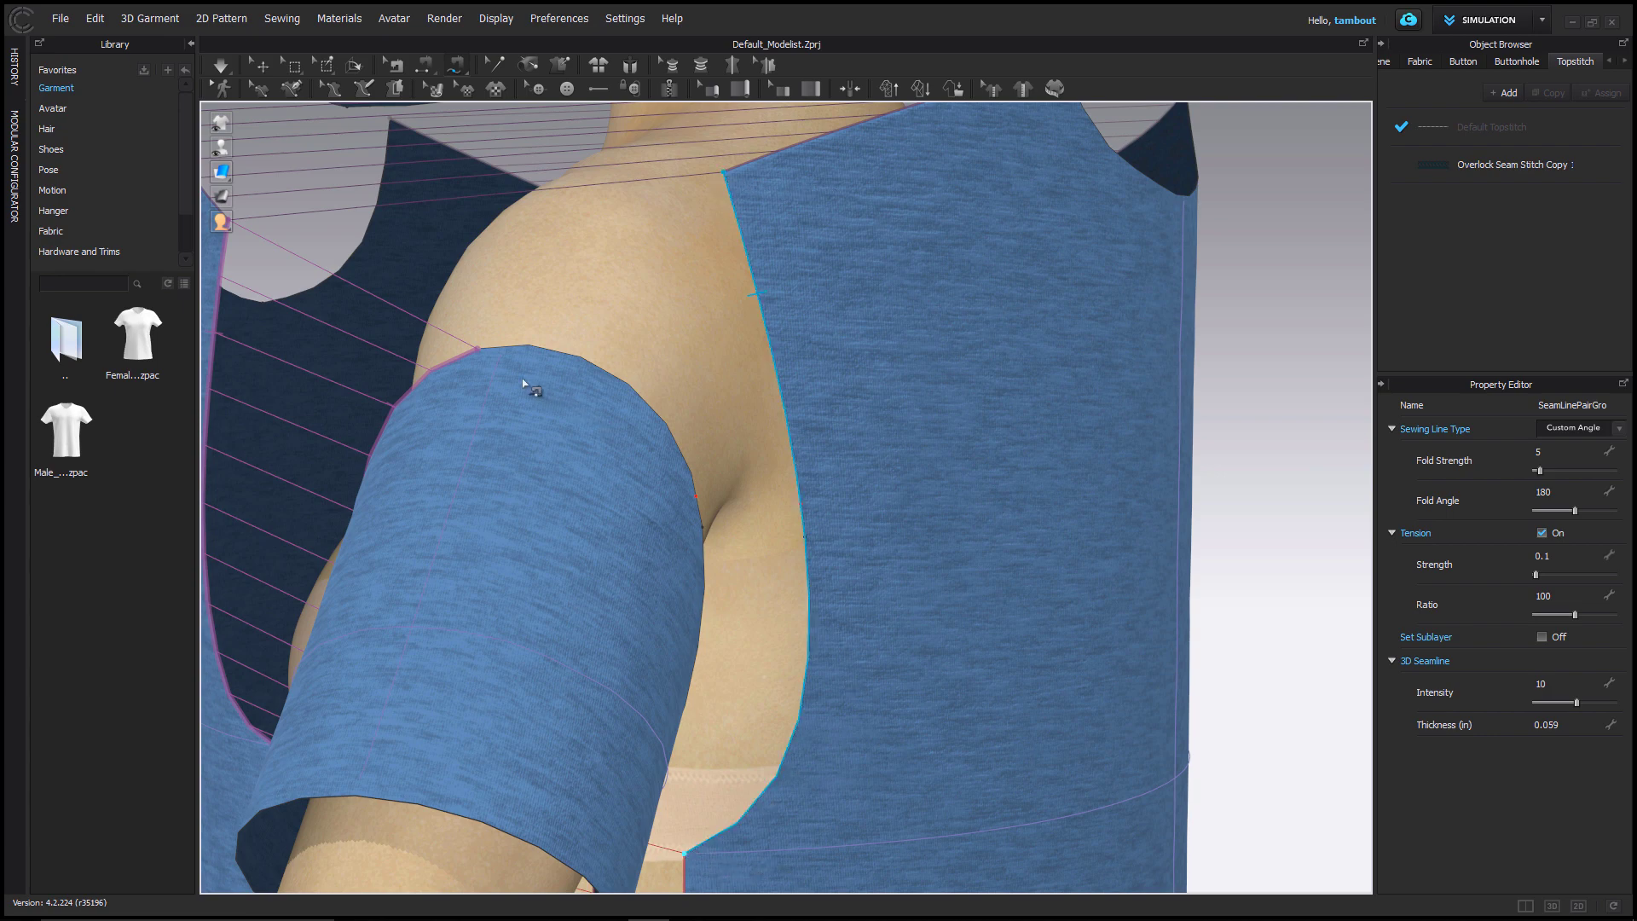
left_click(480, 349)
right_click_drag(613, 412, 577, 434)
mouse_move(415, 570)
right_mouse_down()
mouse_move(566, 468)
mouse_move(541, 452)
mouse_move(409, 555)
right_mouse_up()
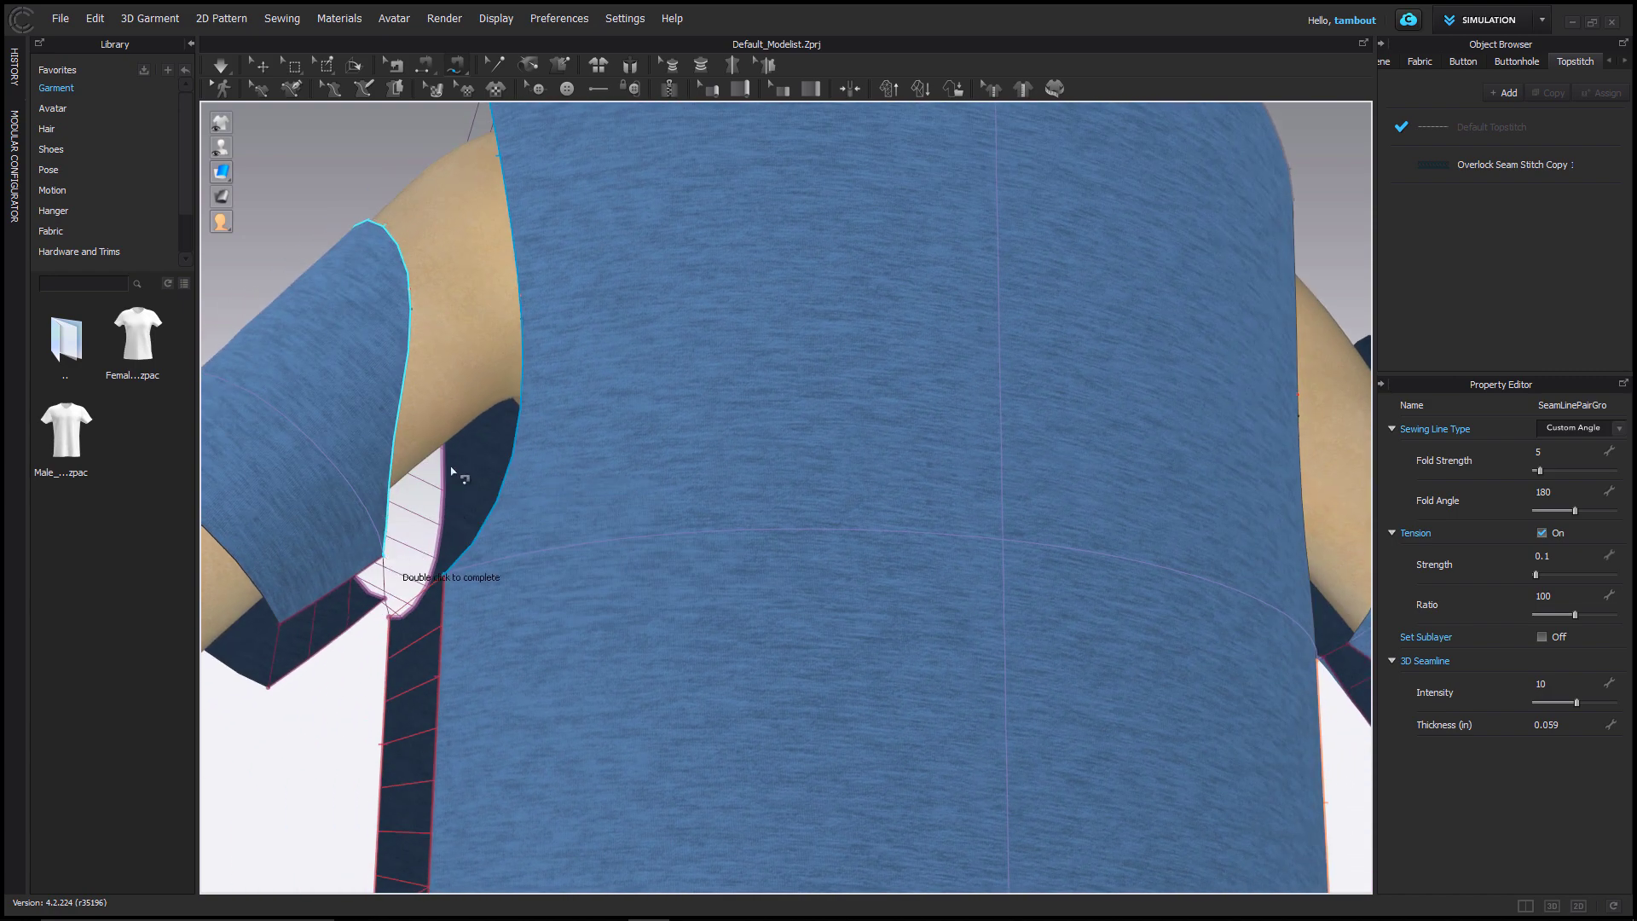
double_click(450, 465)
Trace the cap edge of the avatar's right sleeve with Free Sewing, from the front underarm point around to the back underarm point
right_click_drag(438, 413, 1023, 424)
scroll(585, 499, "down", 3)
middle_click_drag(585, 510, 731, 533)
right_click_drag(731, 534, 697, 602)
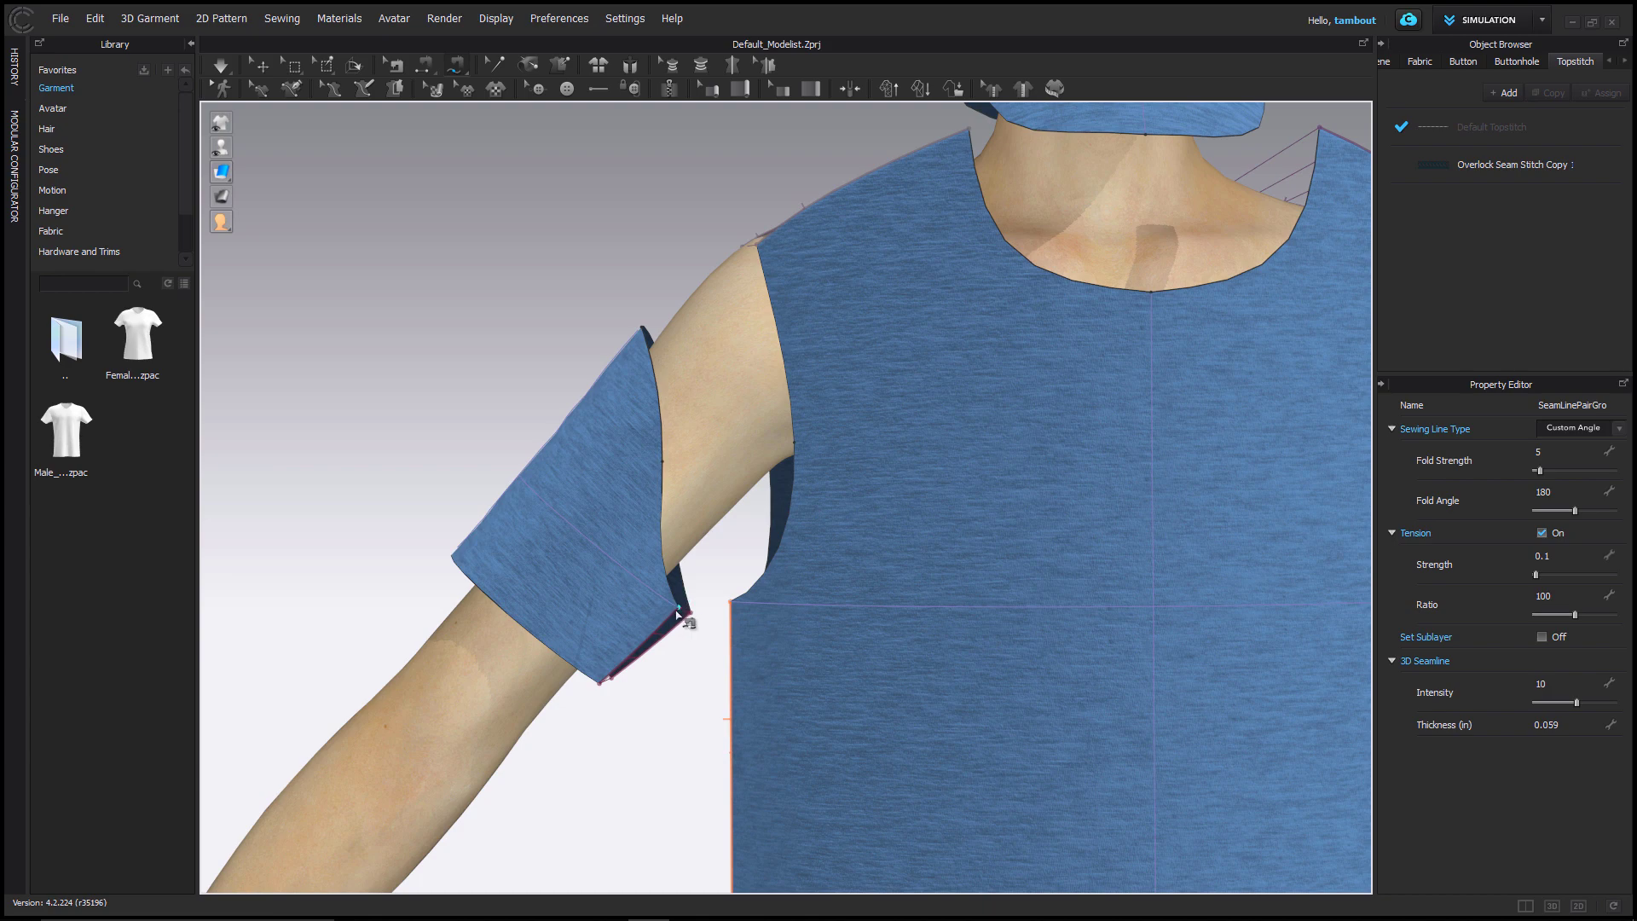
left_click(679, 610)
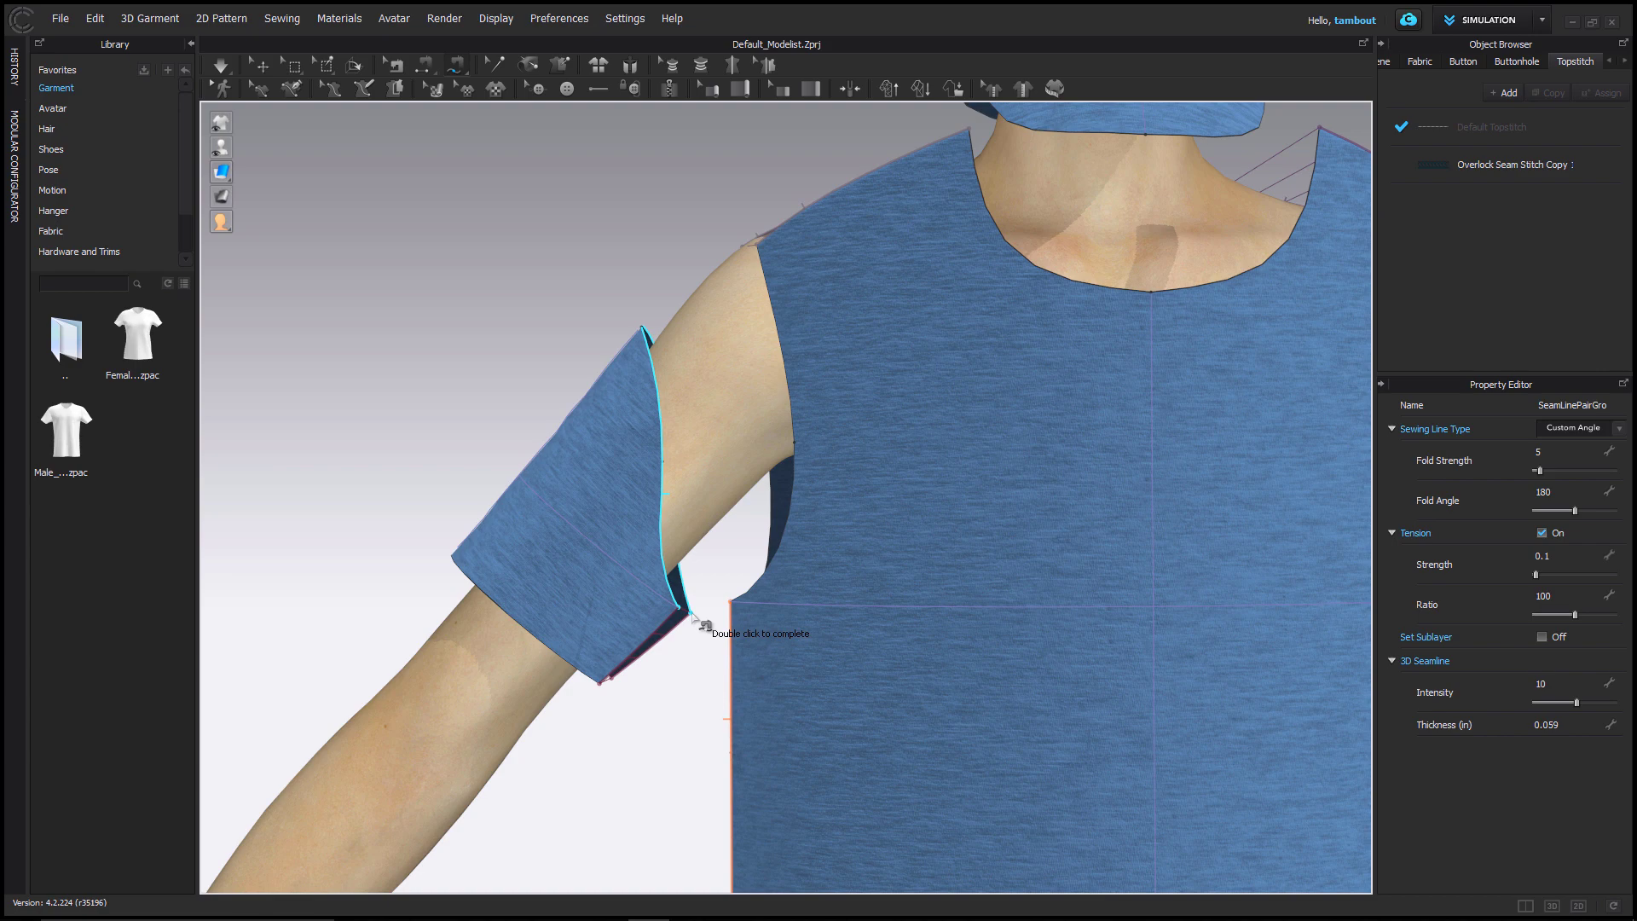
double_click(691, 612)
Attach the right sleeve cap to the front armhole from underarm to shoulder and the back armhole from shoulder to underarm
right_click_drag(714, 579, 722, 572)
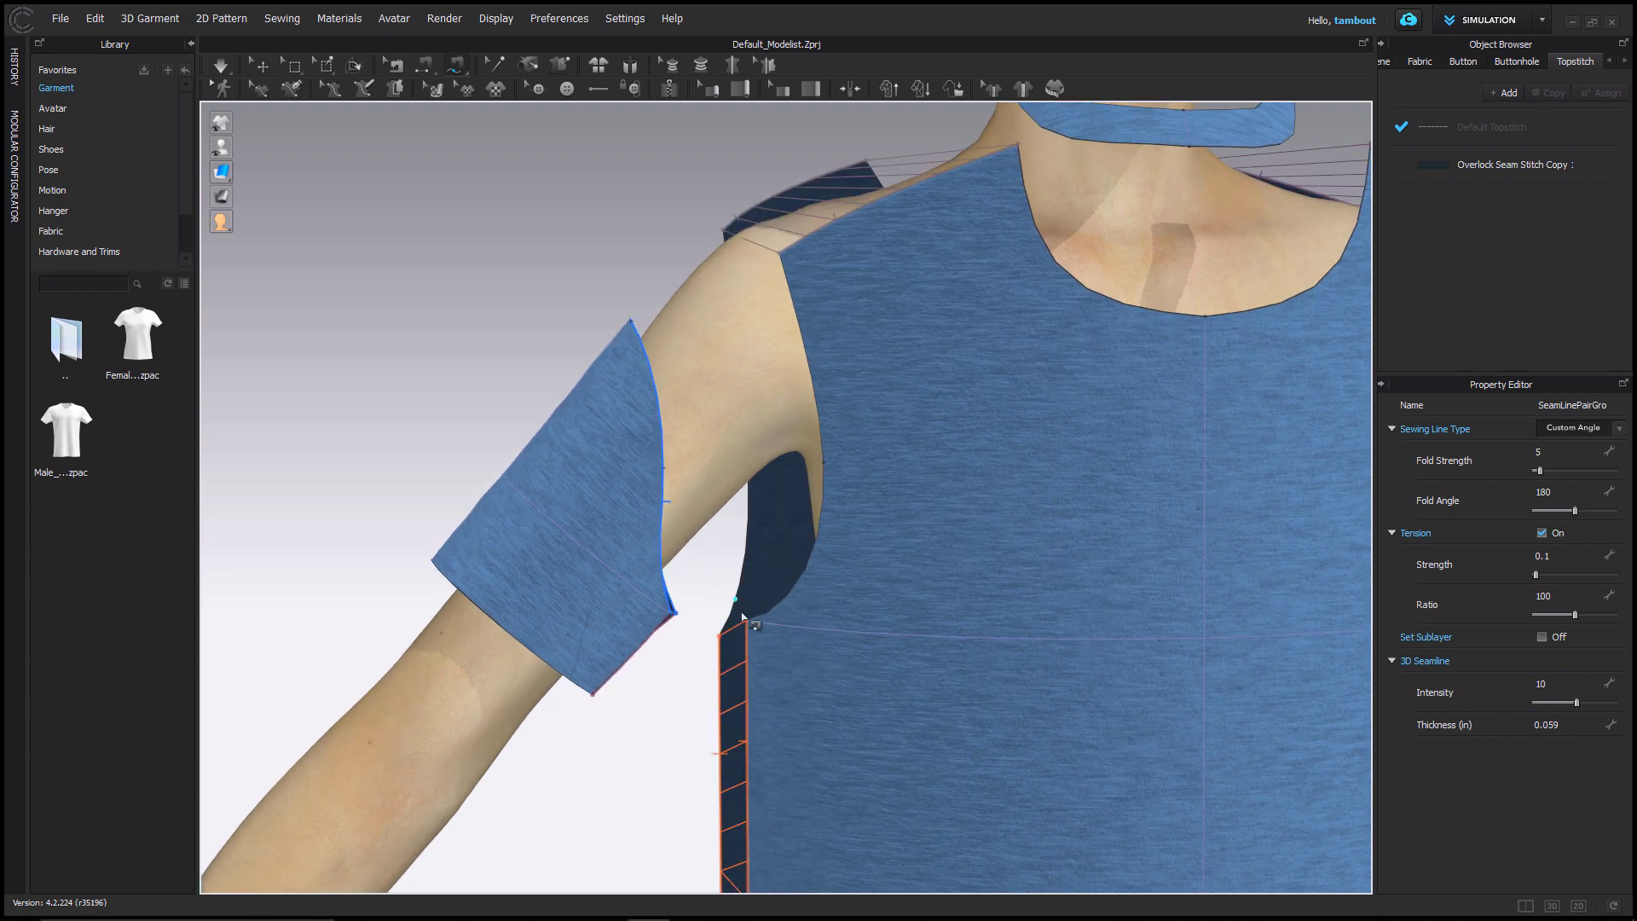
left_click(745, 621)
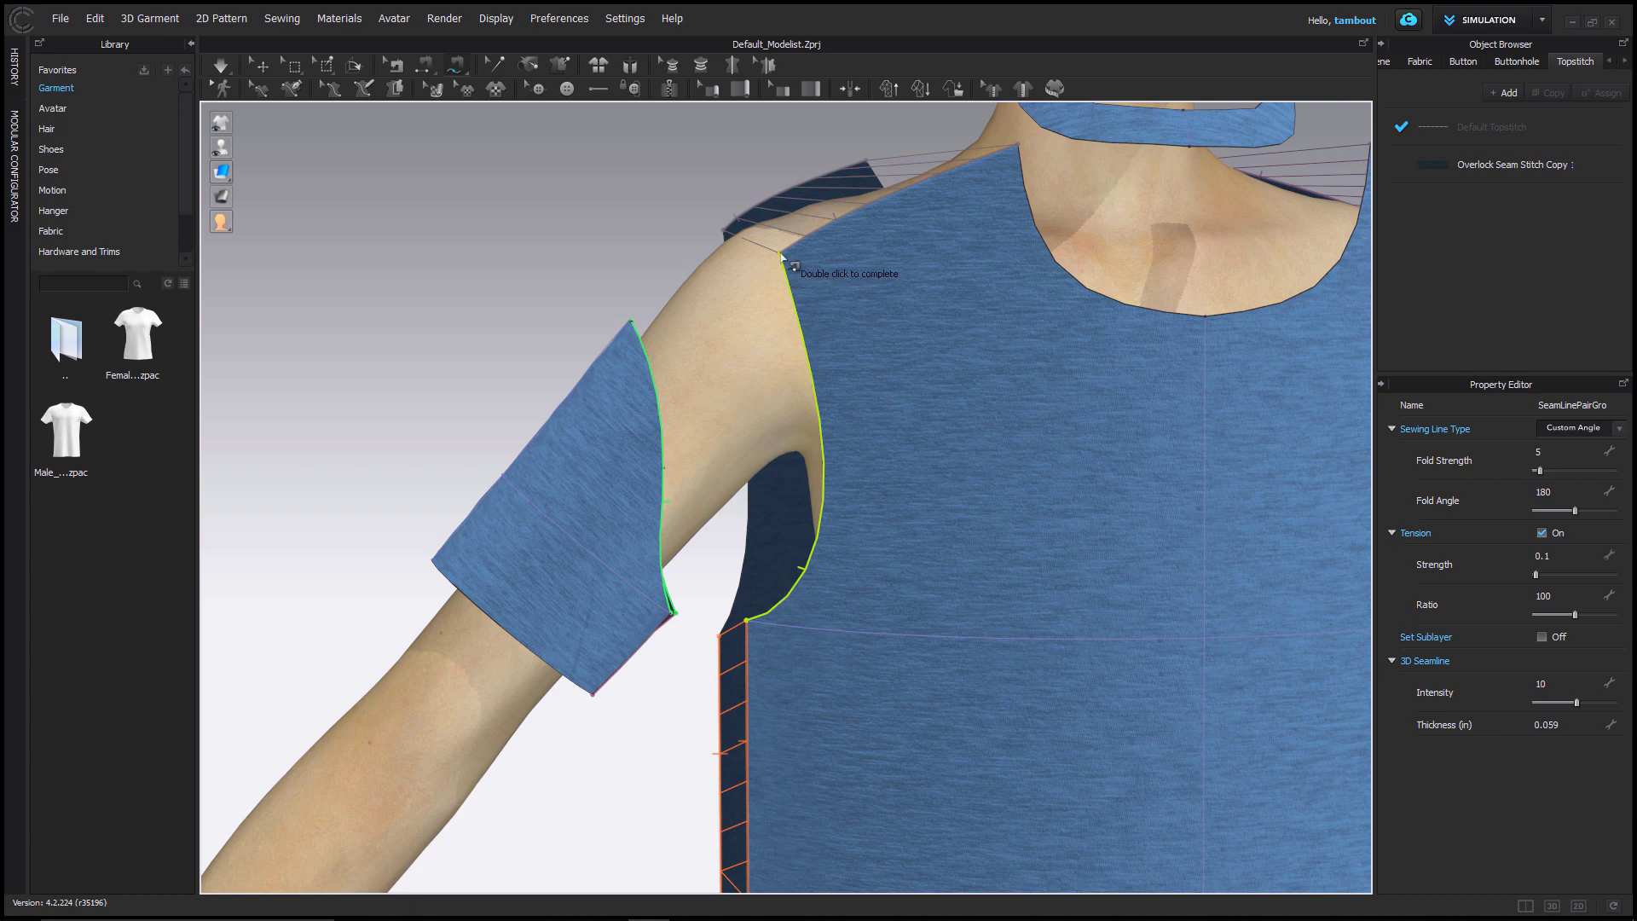
right_click_drag(712, 233, 898, 274)
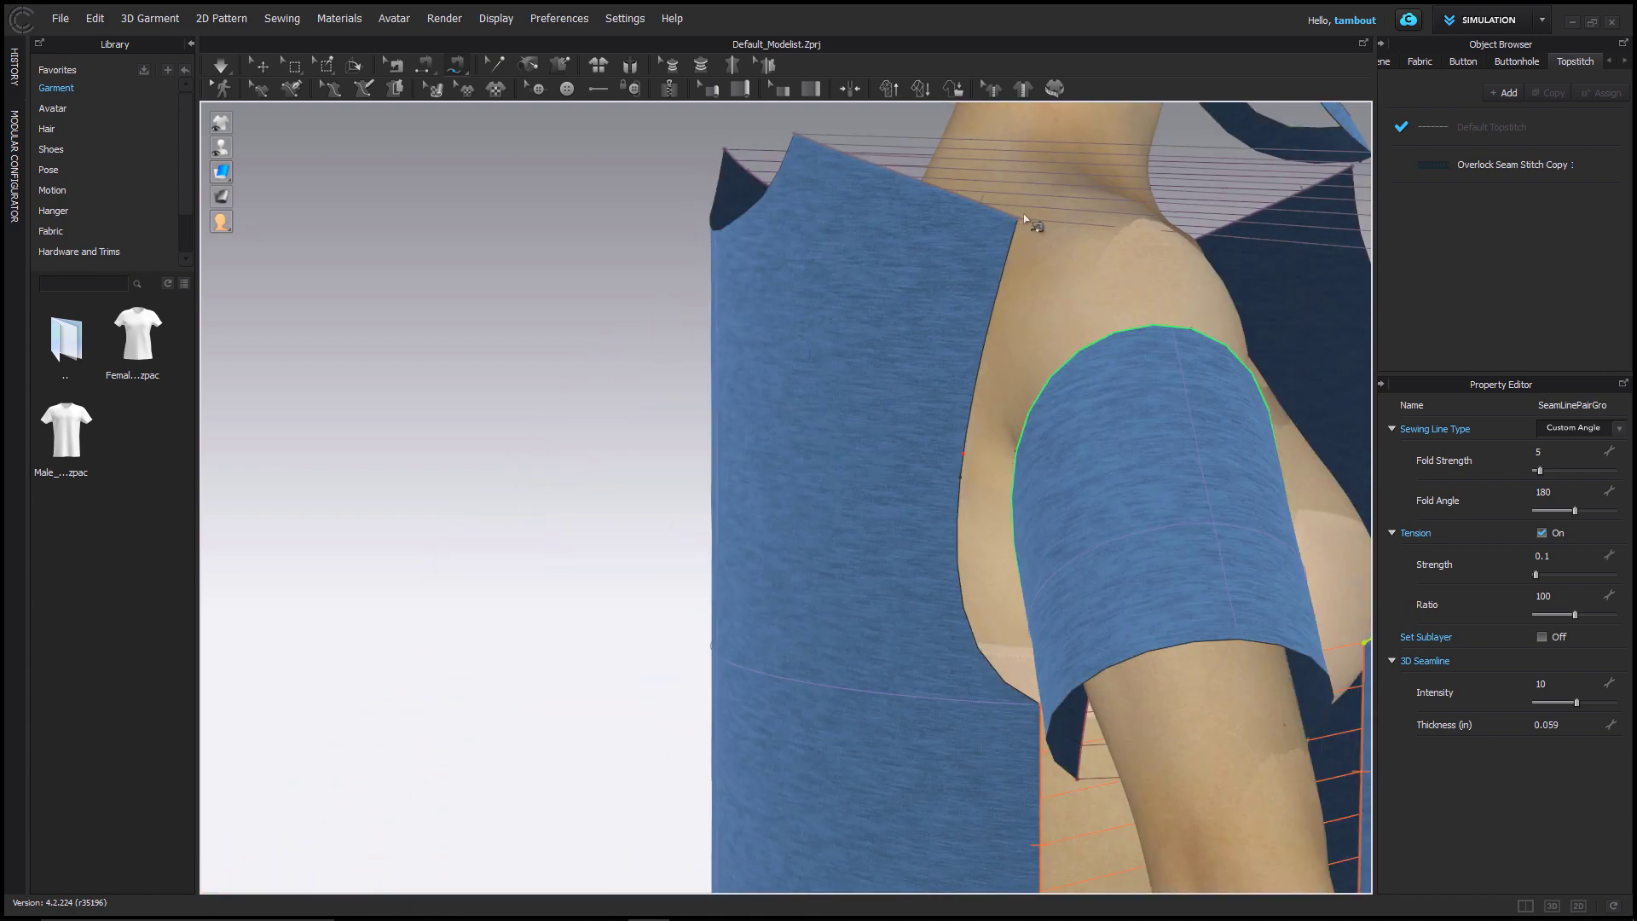
right_click_drag(976, 596, 893, 508)
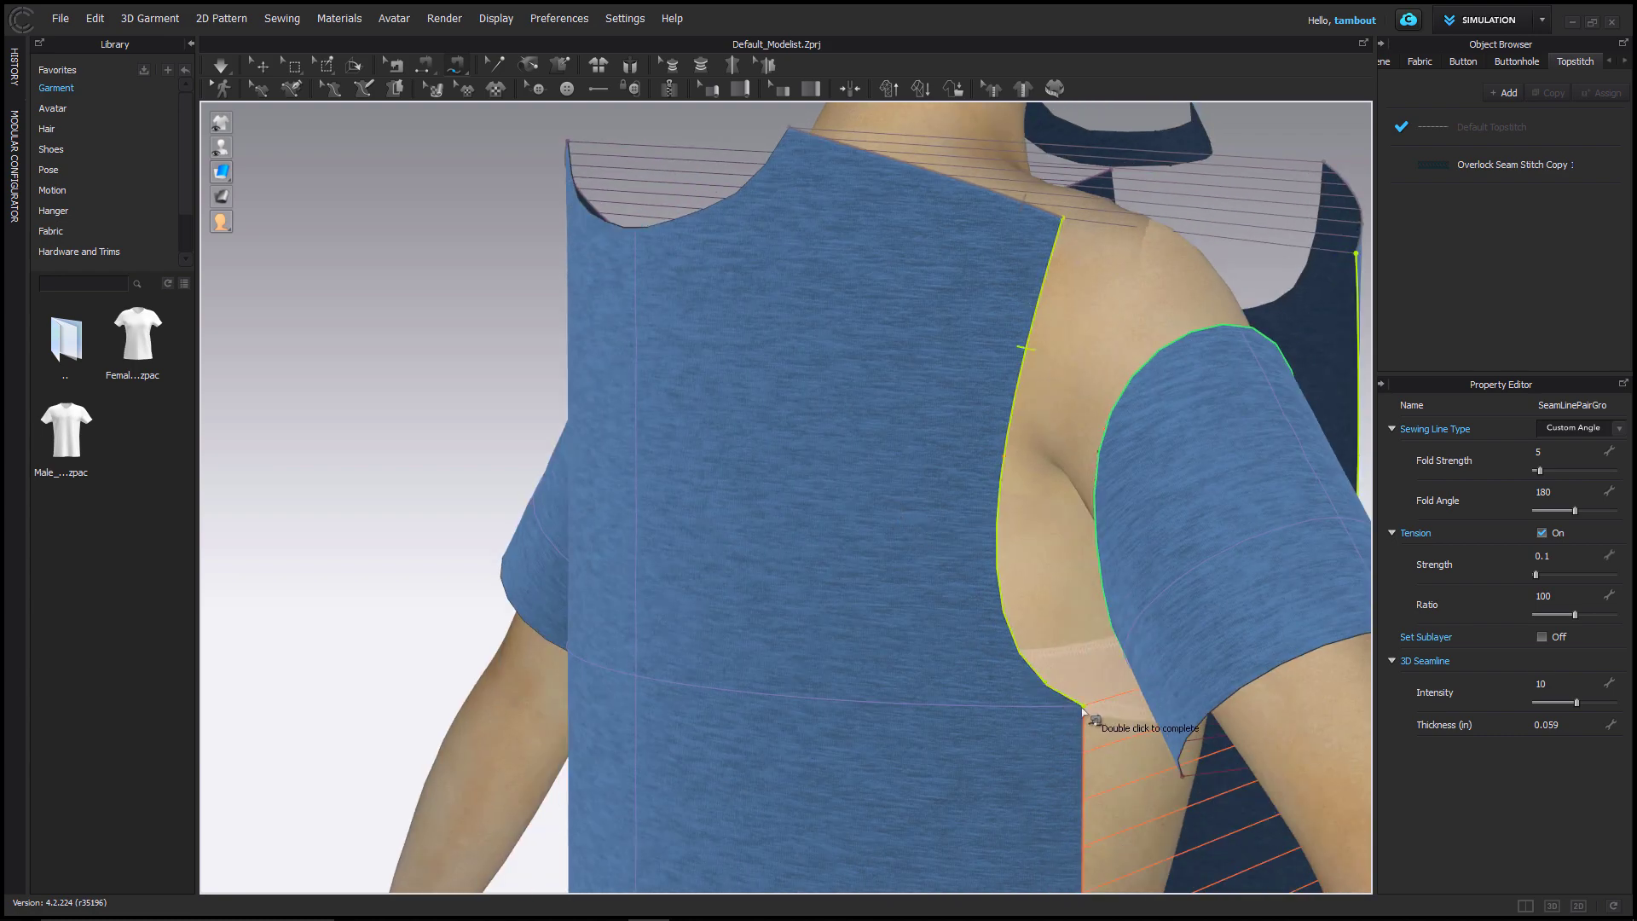
double_click(1069, 651)
scroll(1071, 655, "down", 3)
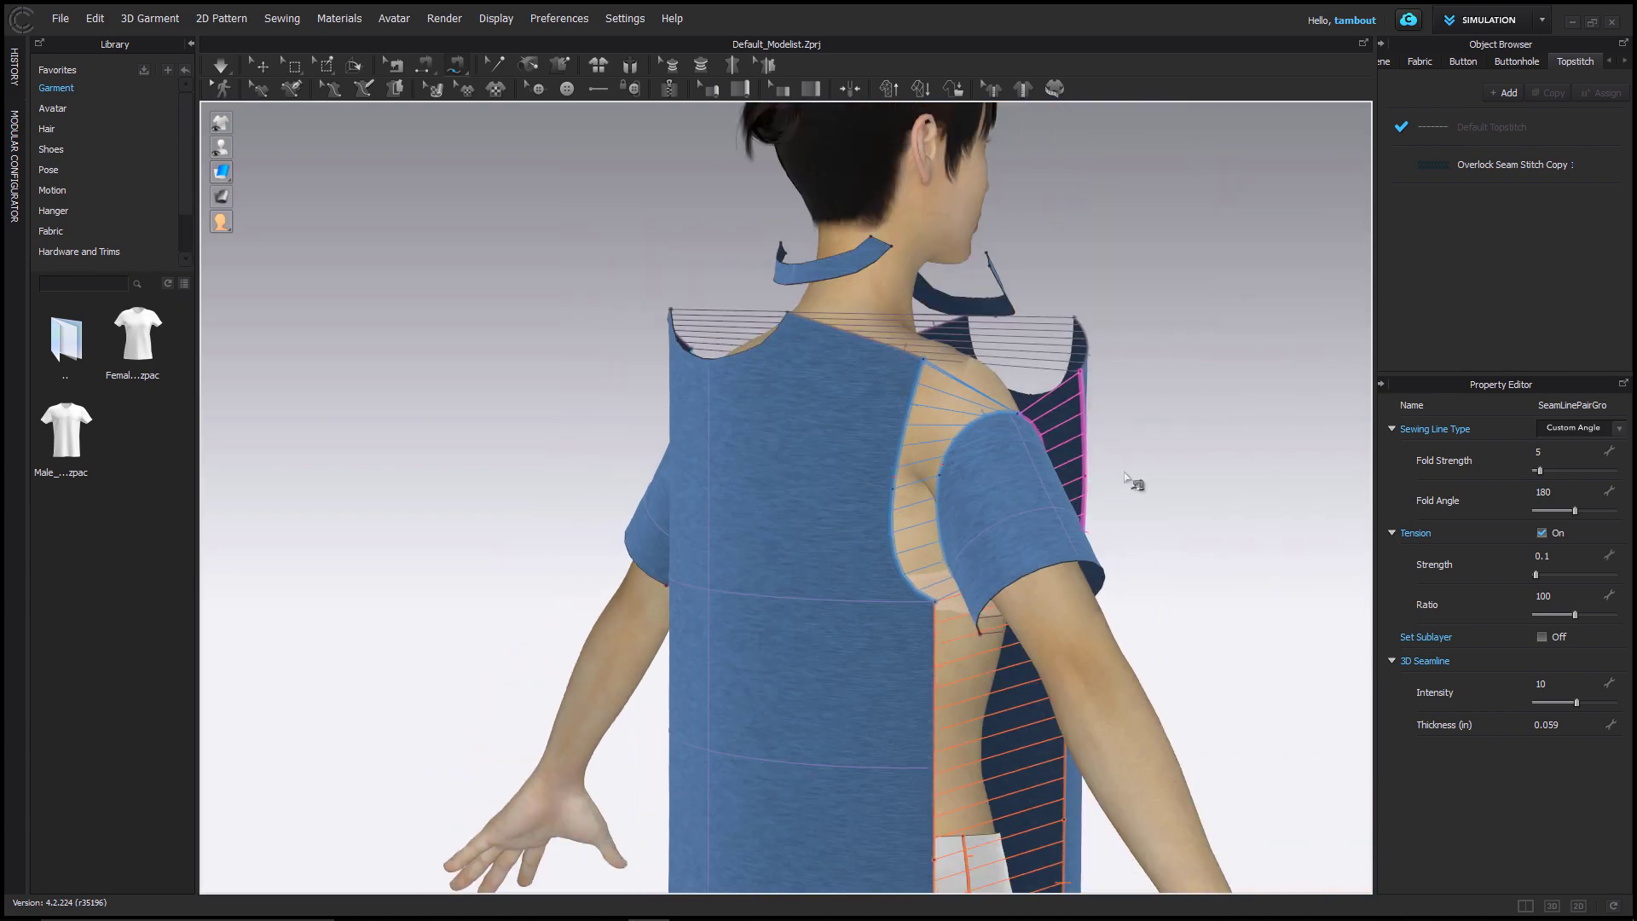
Trace the front and back necklines of the T-shirt with M:N Free Sewing as the first side of the collar seam
right_click_drag(1121, 468, 824, 488)
middle_click_drag(984, 420, 907, 500)
right_click_drag(962, 407, 917, 412)
left_click(458, 68)
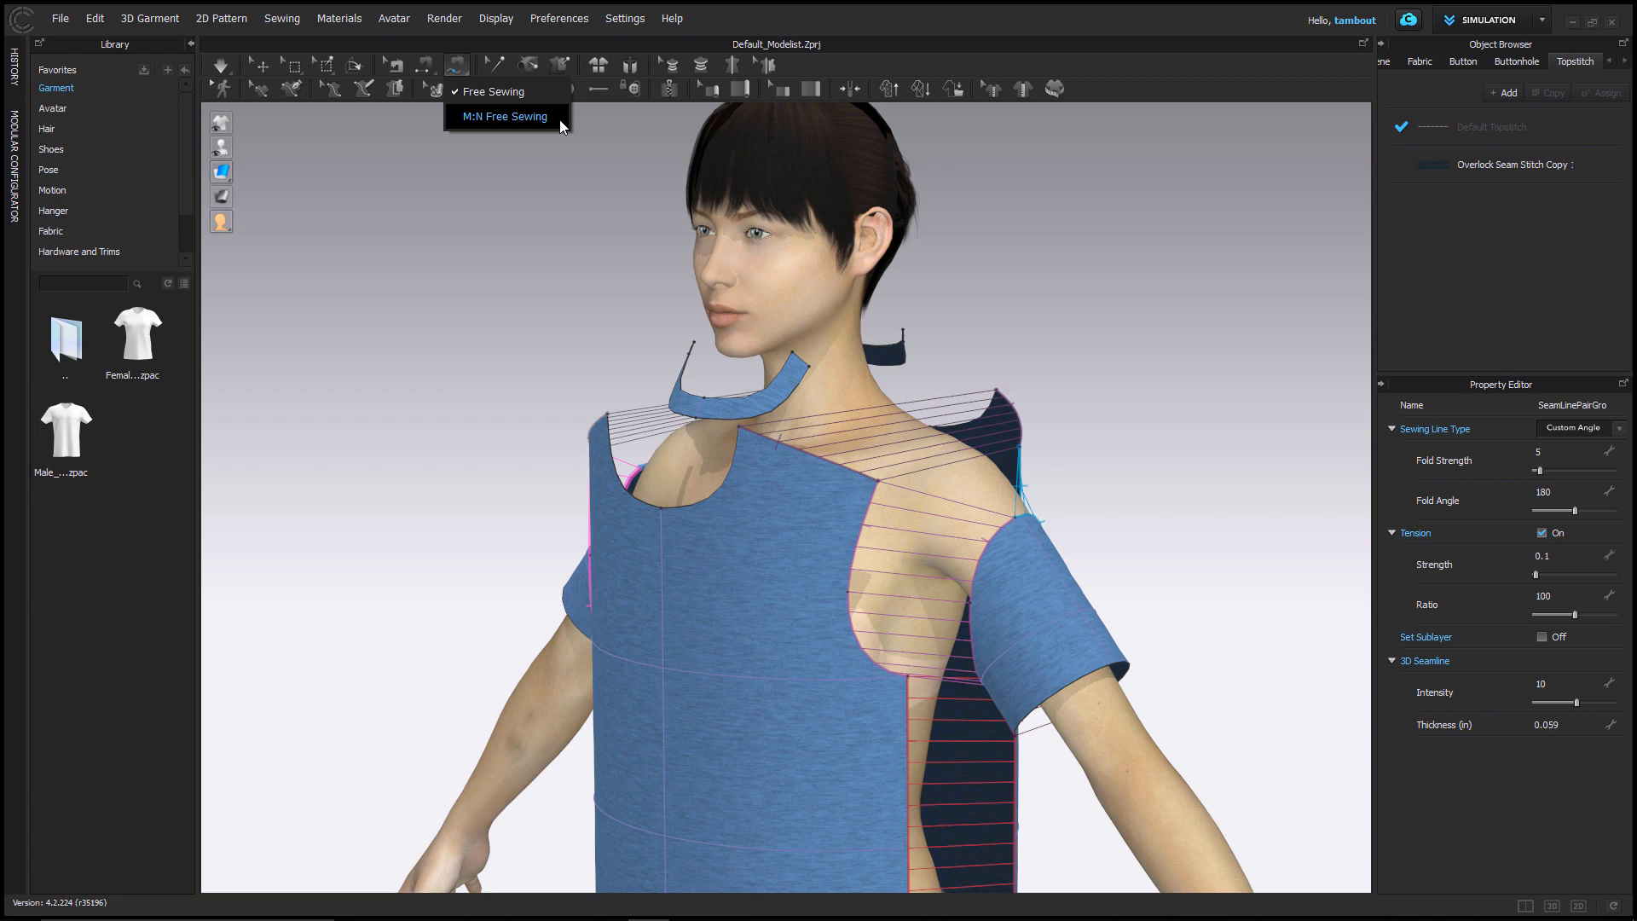
left_click(559, 119)
right_click_drag(607, 315, 667, 324)
scroll(568, 366, "up", 5)
left_click(577, 358)
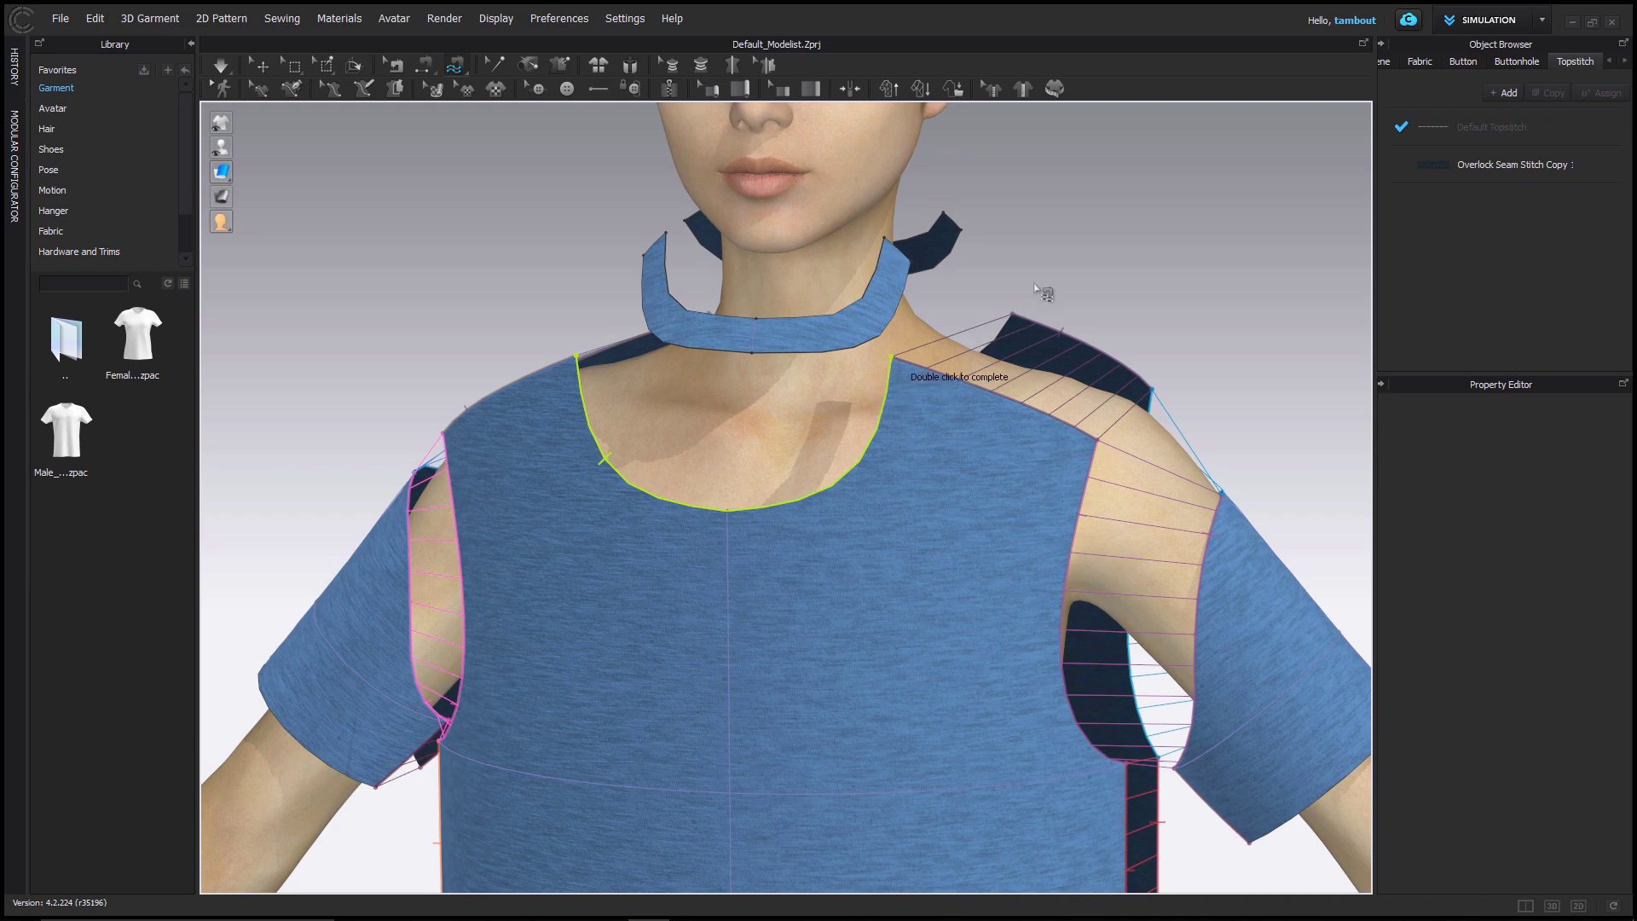
right_click_drag(1052, 284, 717, 286)
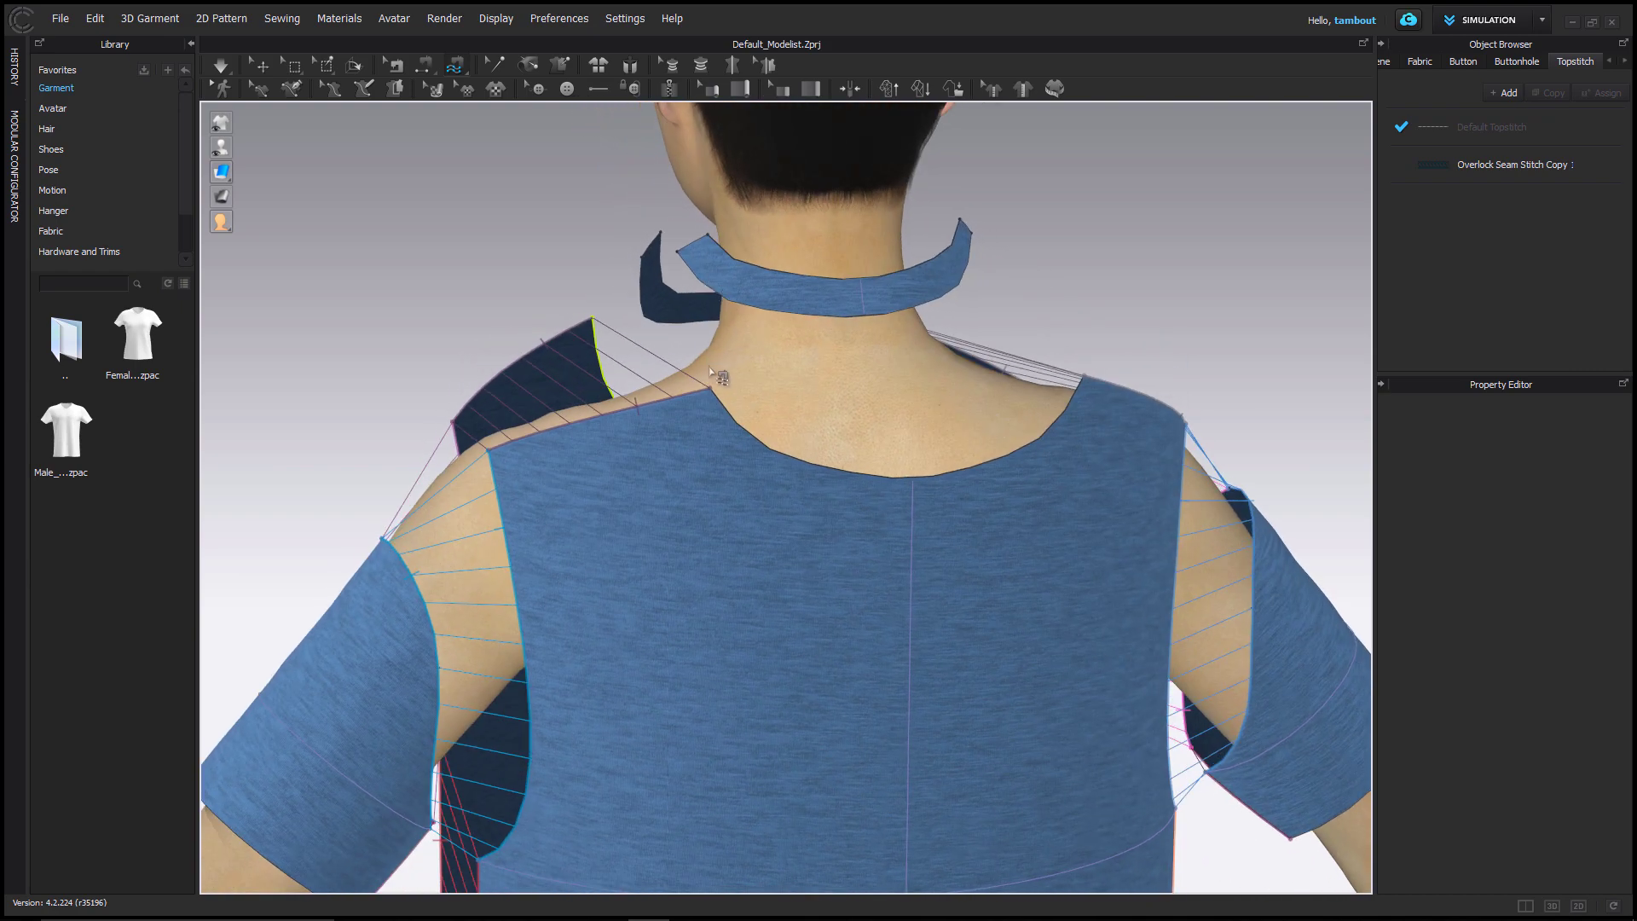
right_click_drag(993, 475, 957, 432)
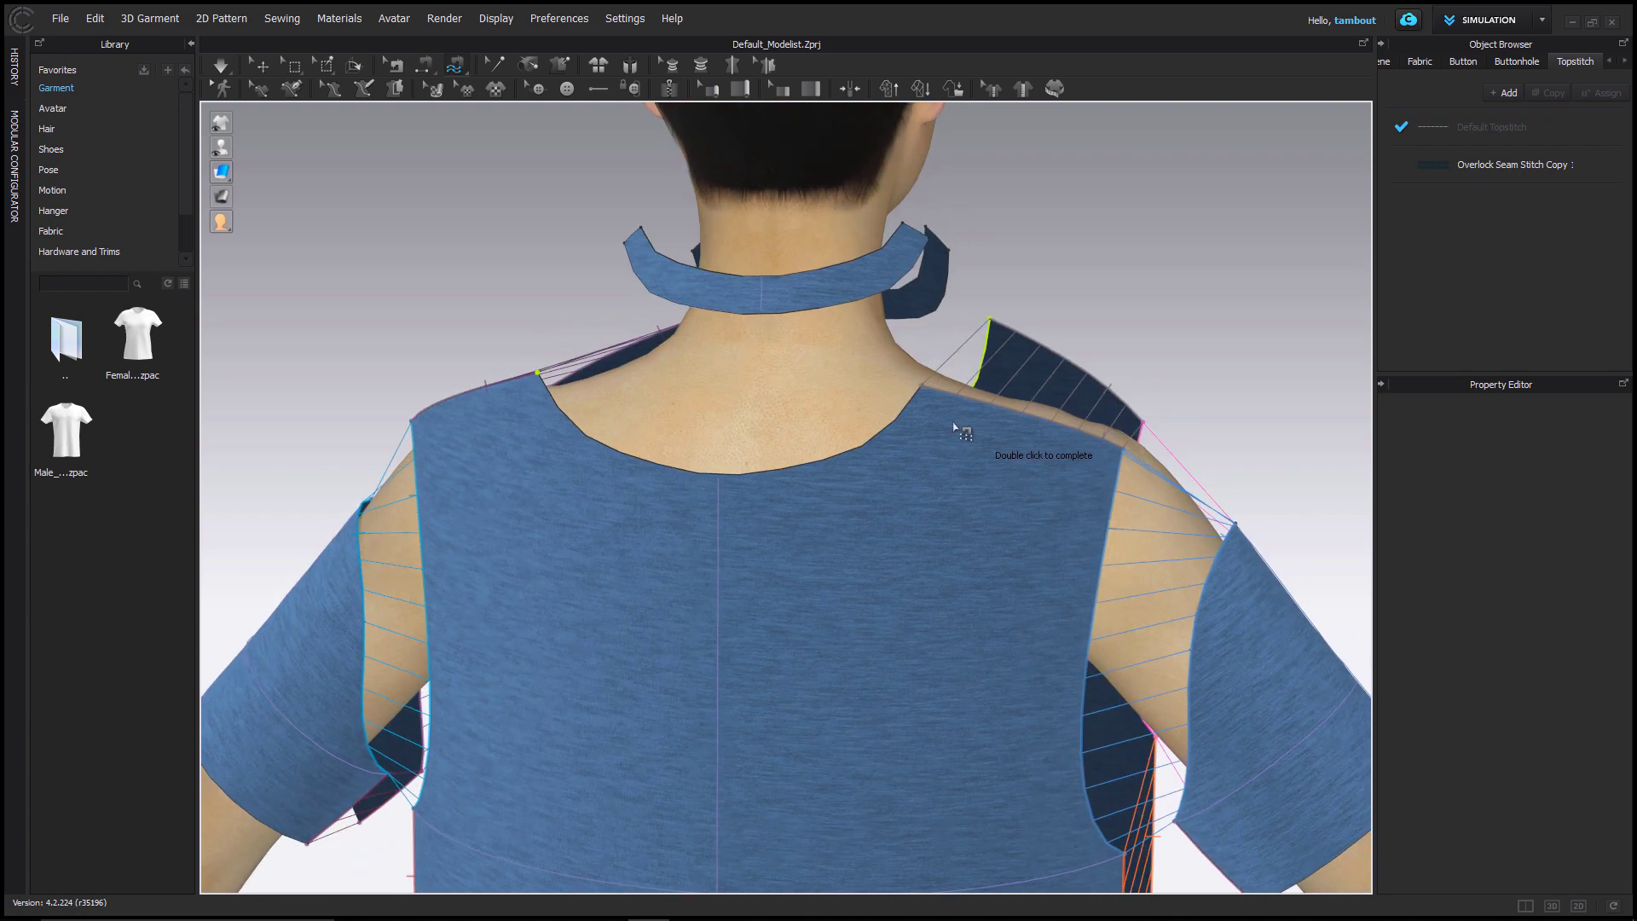
double_click(922, 388)
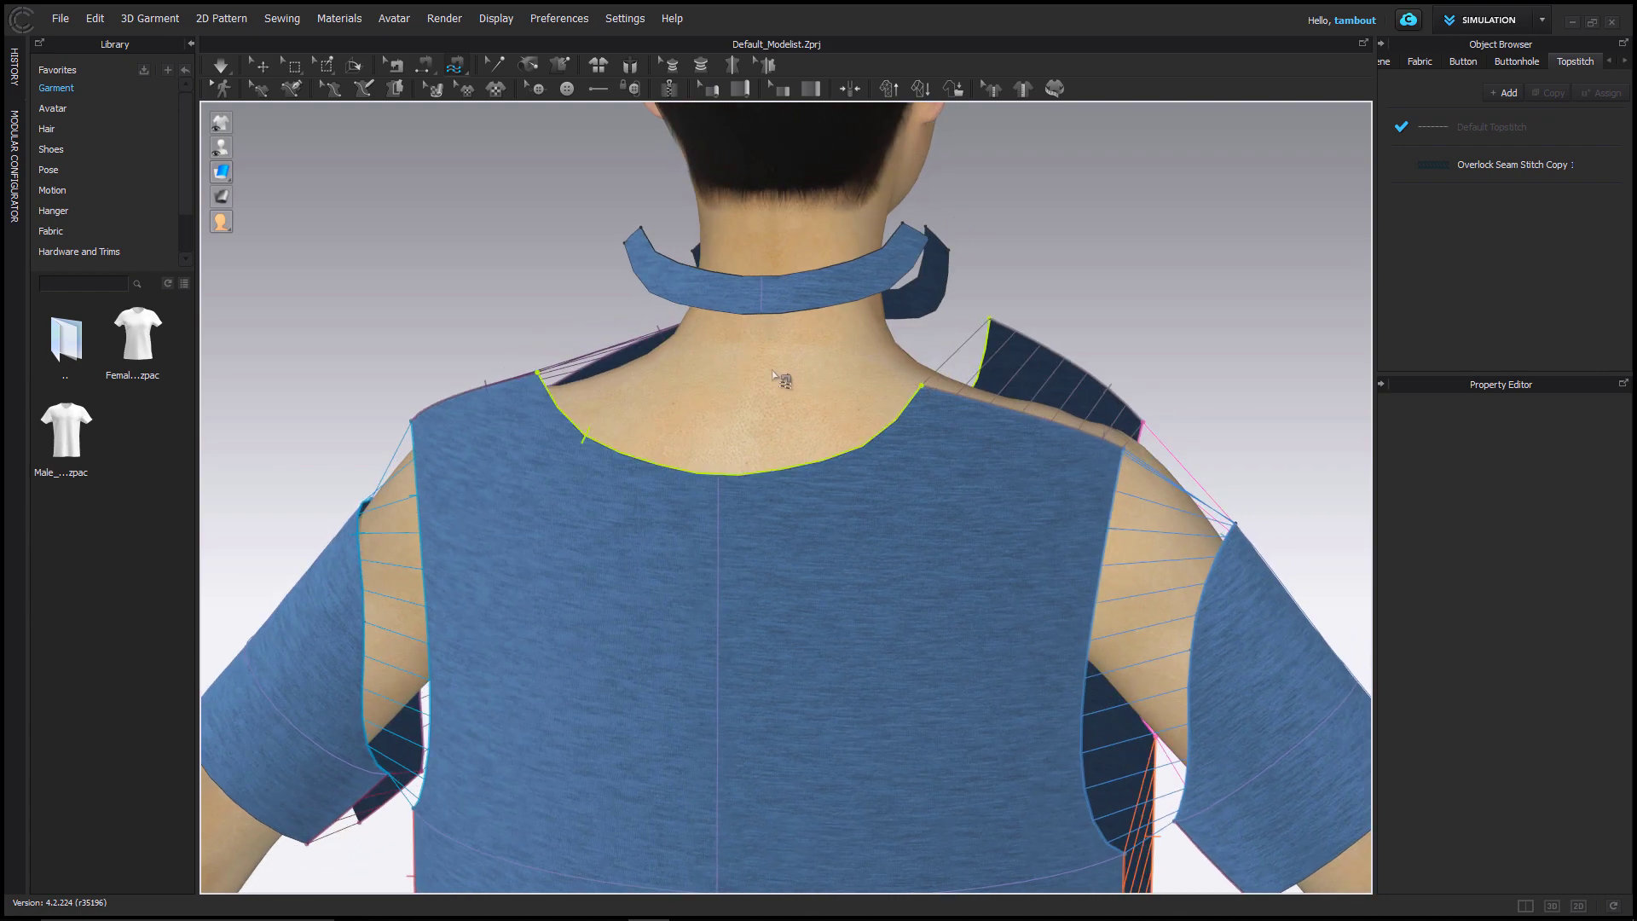
Complete the M:N neckline seam by tracing the lower edges of the front and back collar pieces
right_click_drag(537, 288, 950, 312)
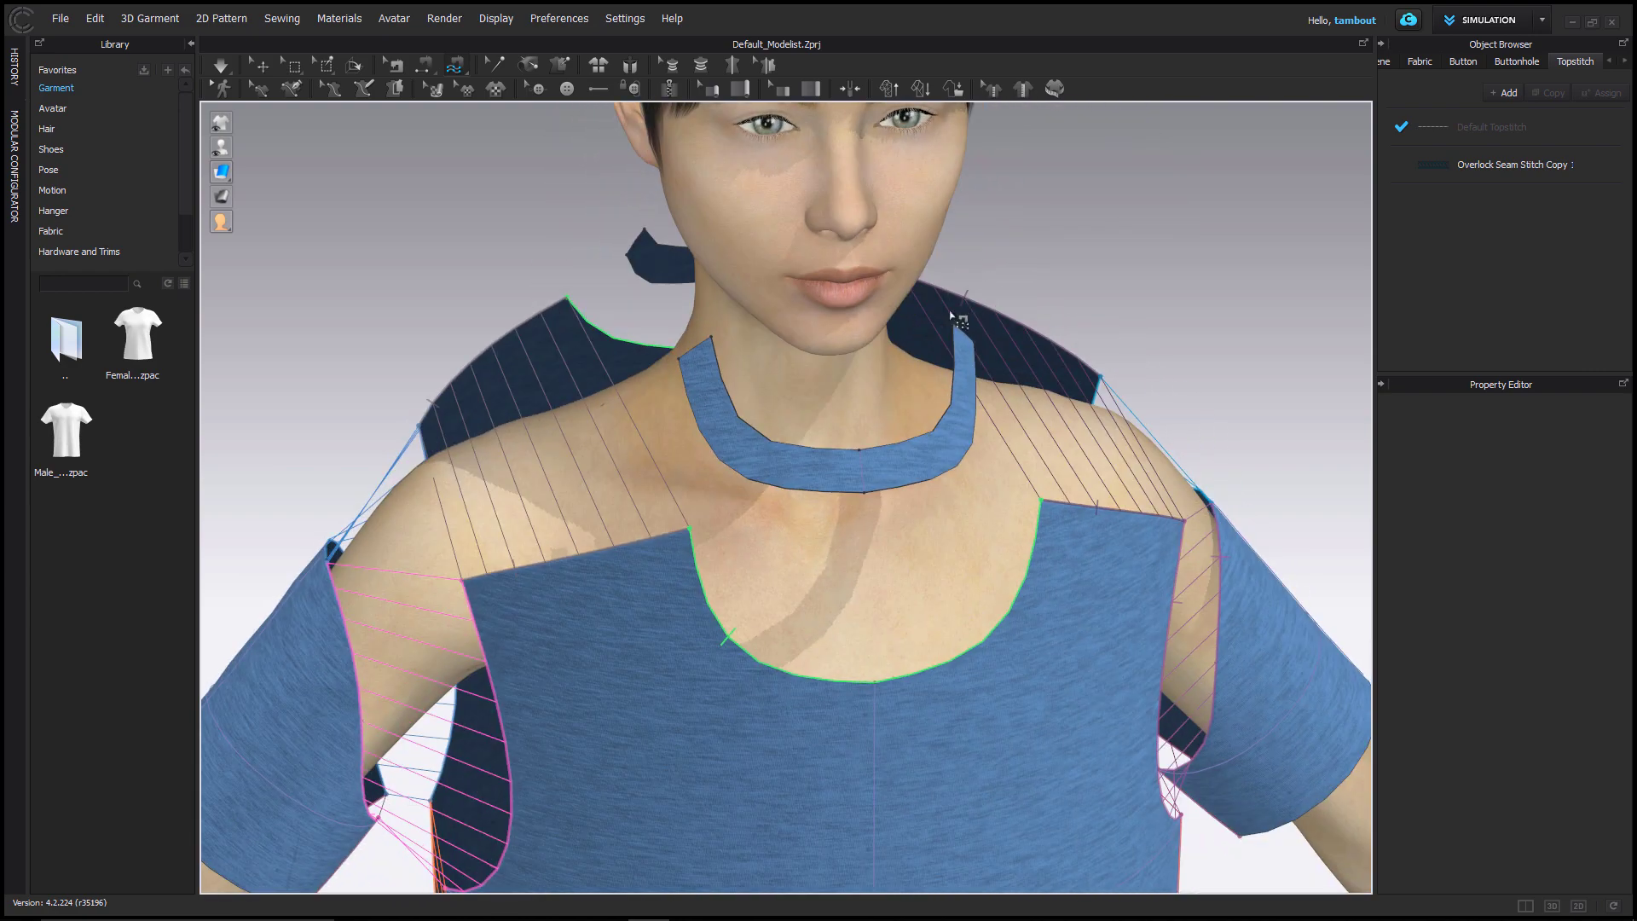
left_click(679, 362)
mouse_move(840, 493)
right_mouse_down()
mouse_move(882, 482)
mouse_move(749, 475)
right_mouse_up()
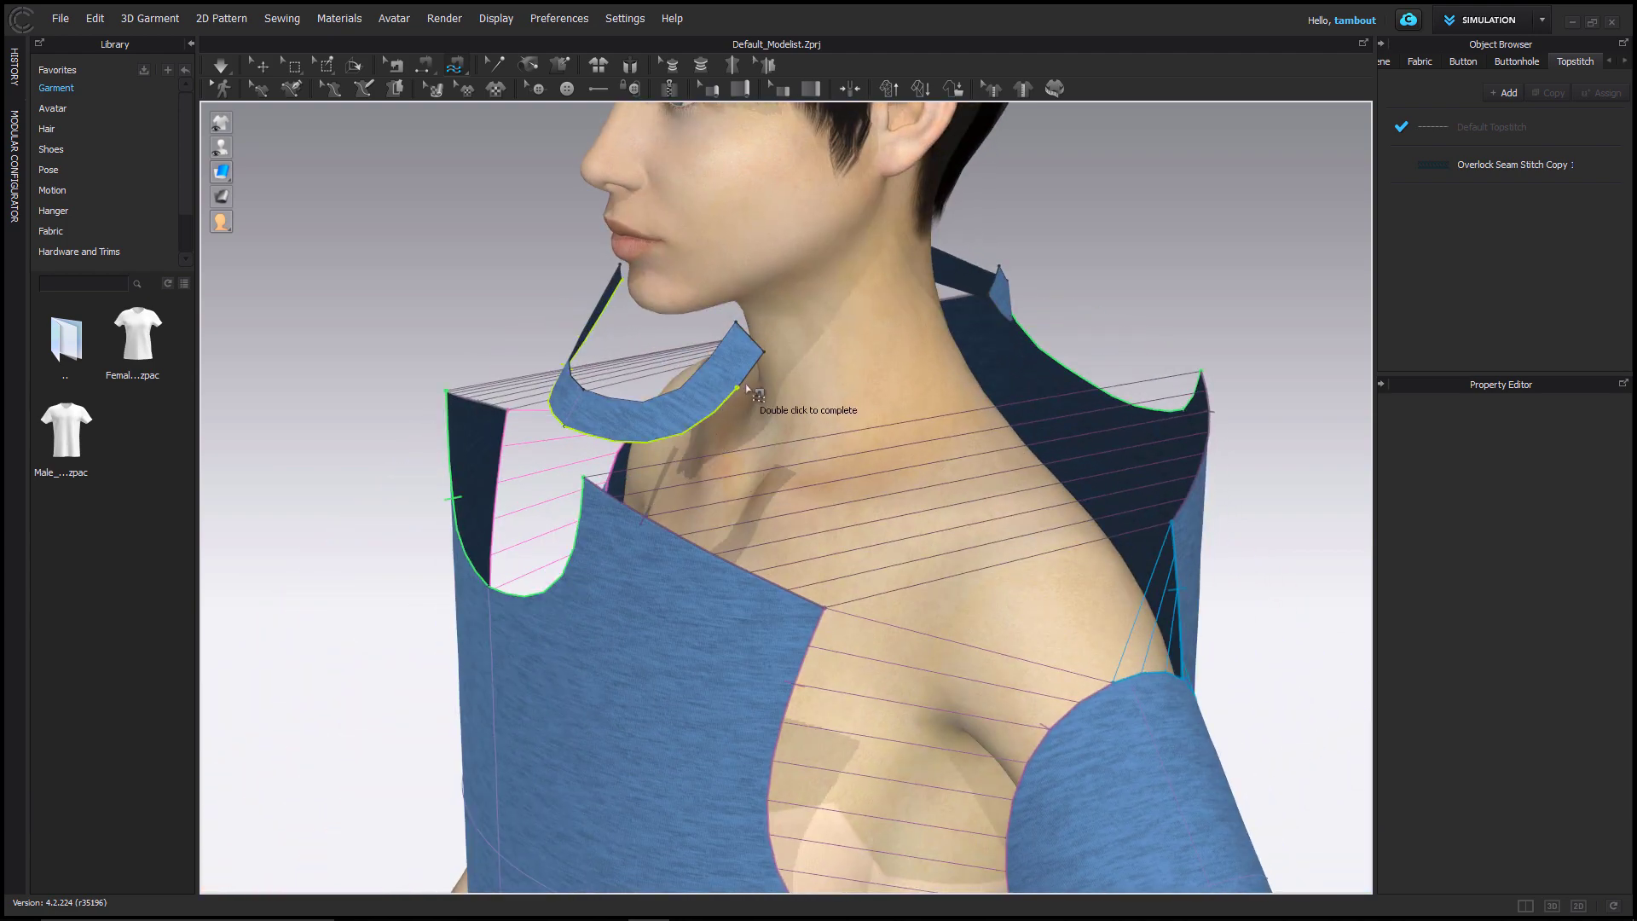
scroll(764, 370, "up", 2)
middle_click_drag(781, 396, 877, 537)
scroll(877, 537, "up", 3)
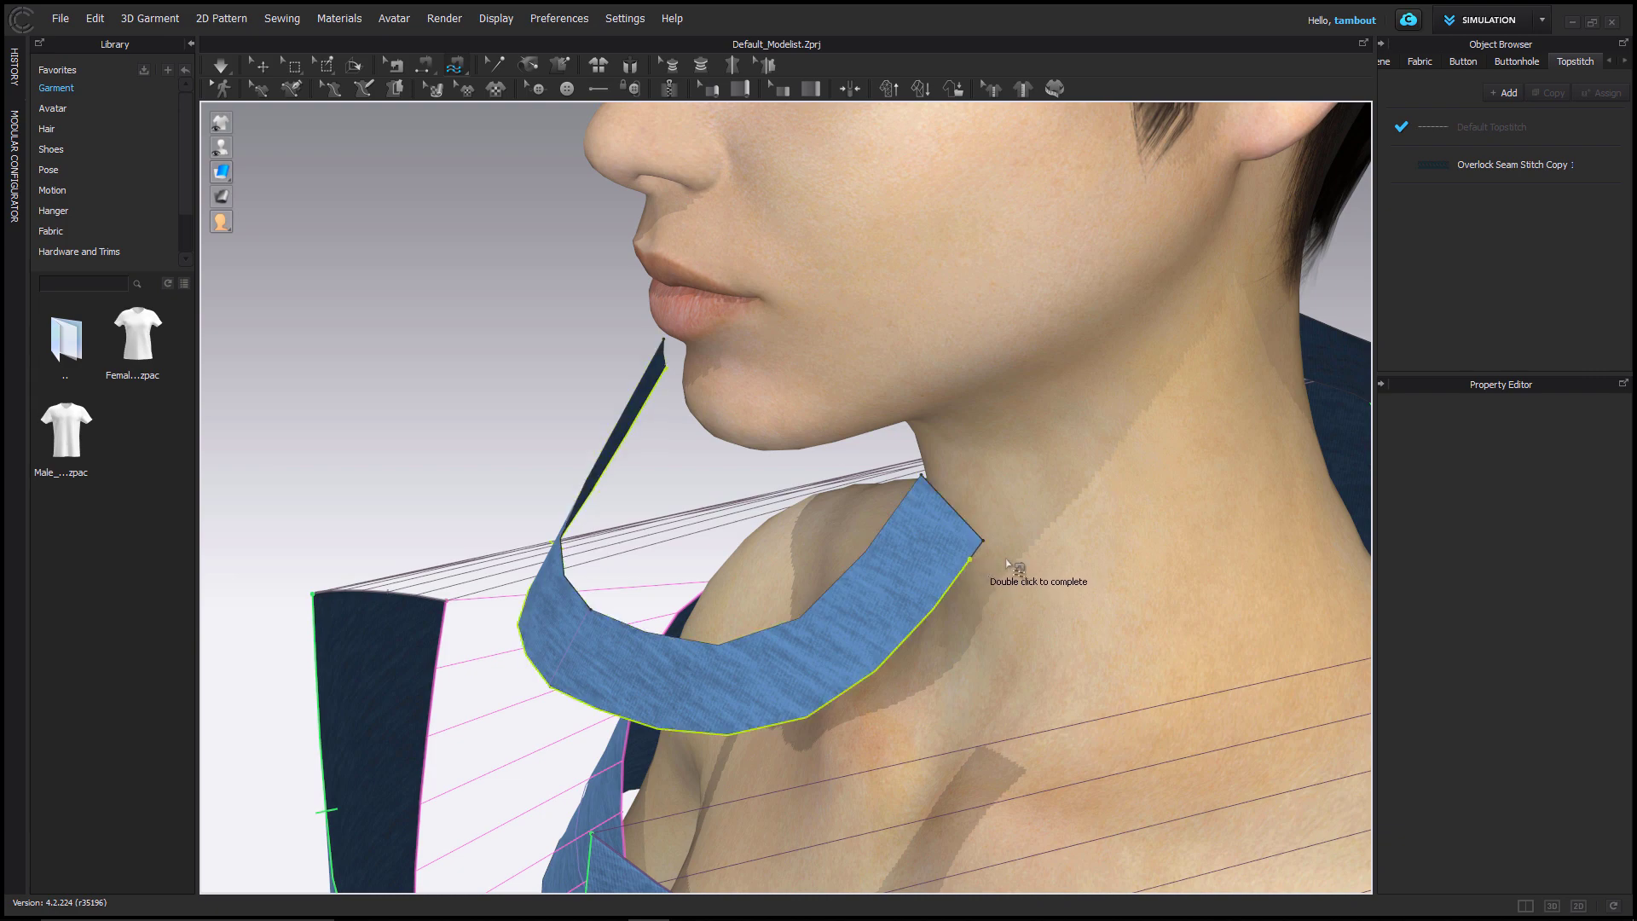
right_click_drag(1031, 551, 886, 473)
right_click_drag(1062, 516, 871, 488)
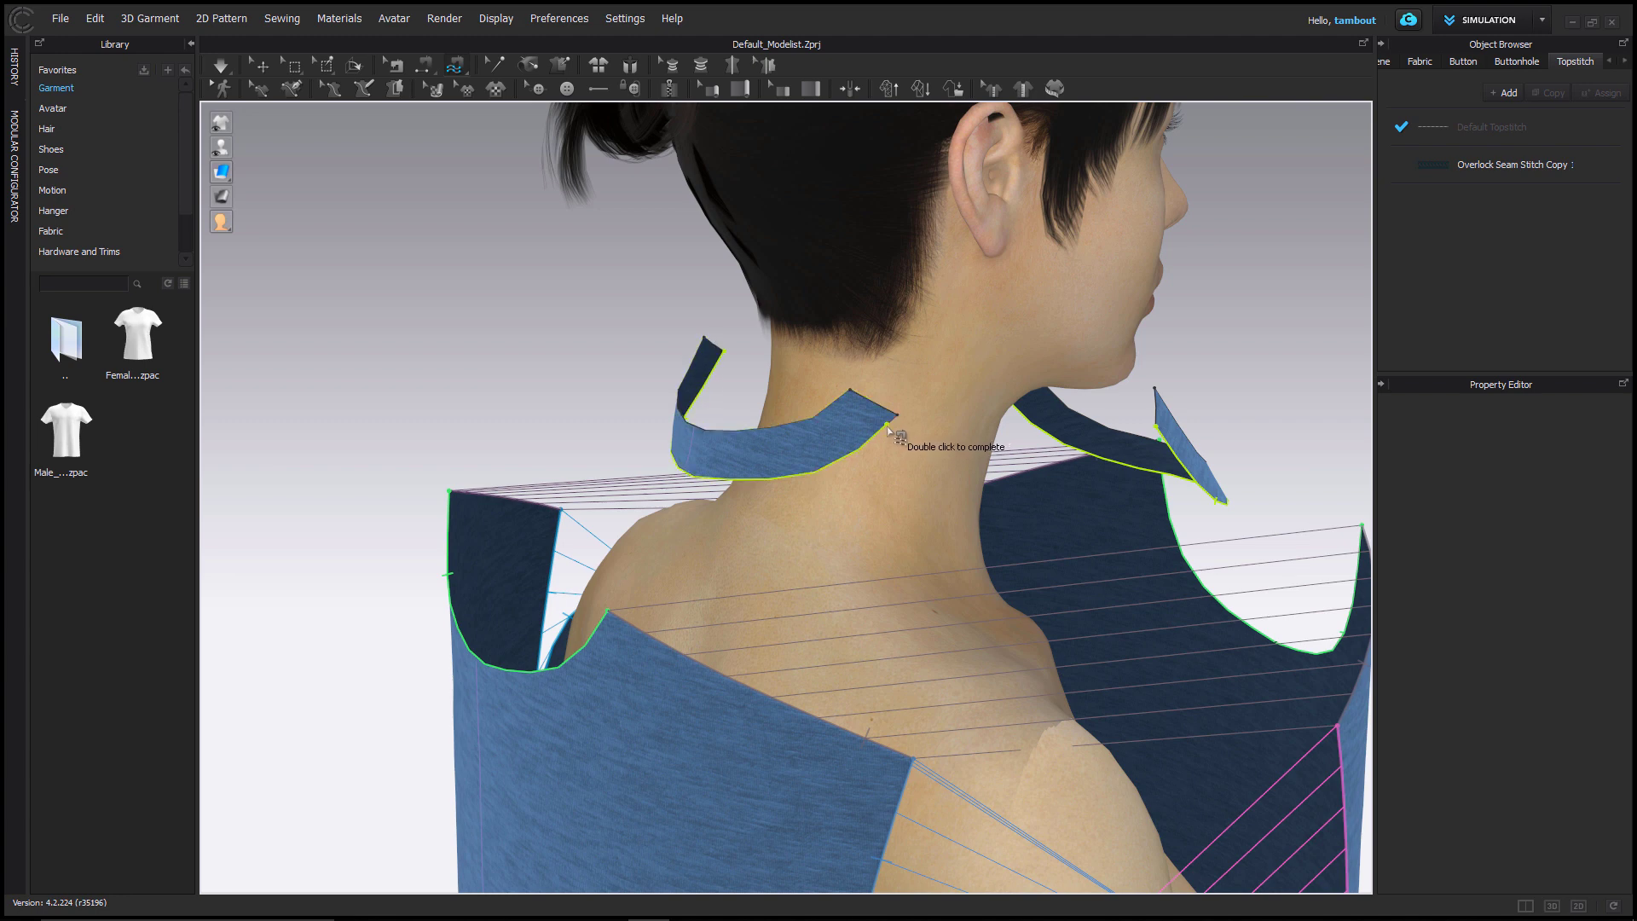
double_click(875, 473)
mouse_move(878, 483)
right_mouse_down()
mouse_move(935, 478)
mouse_move(856, 480)
right_mouse_up()
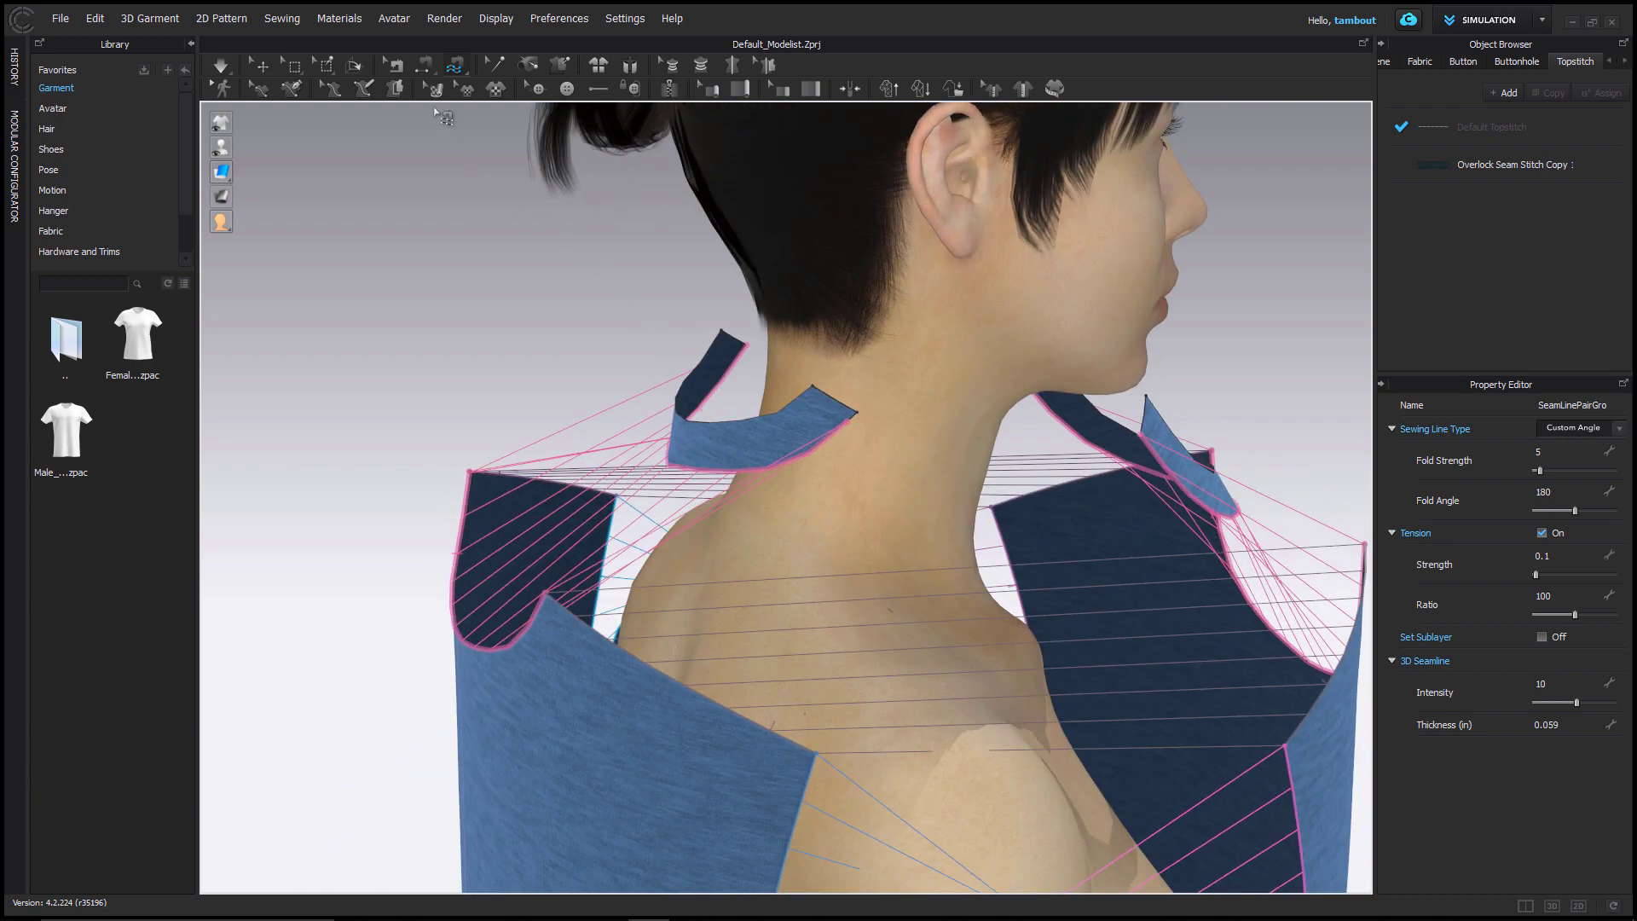
Join the short ends of the front and back collar pieces with Segment Sewing
left_click(395, 66)
scroll(849, 347, "up", 3)
left_click(880, 384)
right_click_drag(1245, 401, 952, 419)
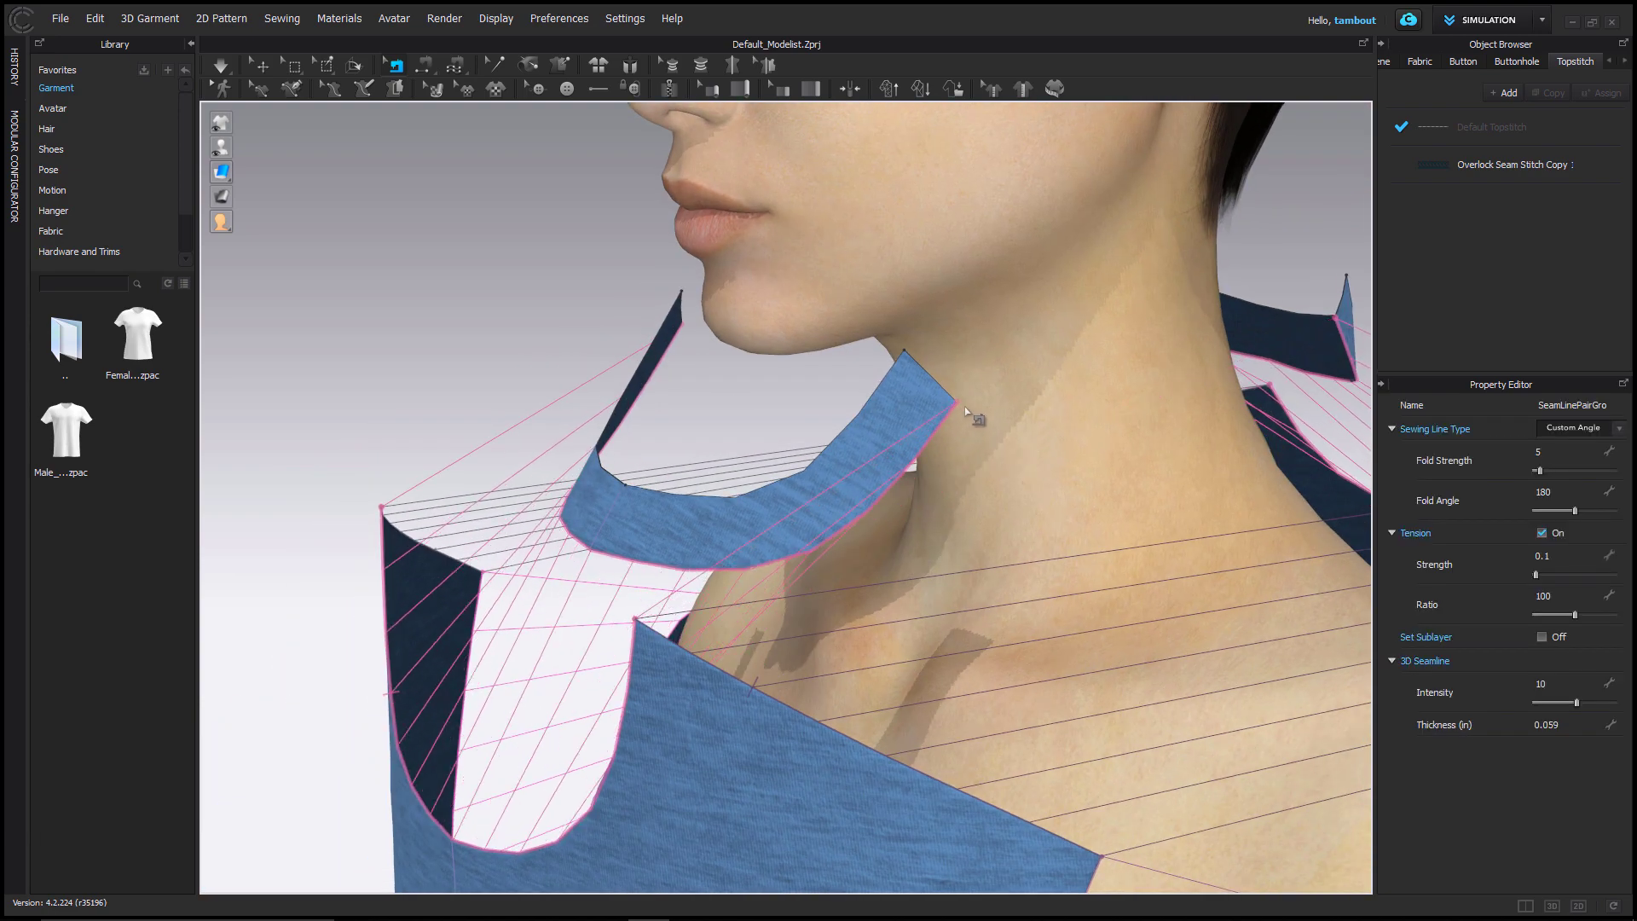
scroll(952, 419, "down", 3)
left_click(425, 65)
left_click(840, 407)
left_click(1122, 372)
right_click_drag(1121, 372, 857, 397)
Show the whole avatar from the front and start the garment simulation
key("2")
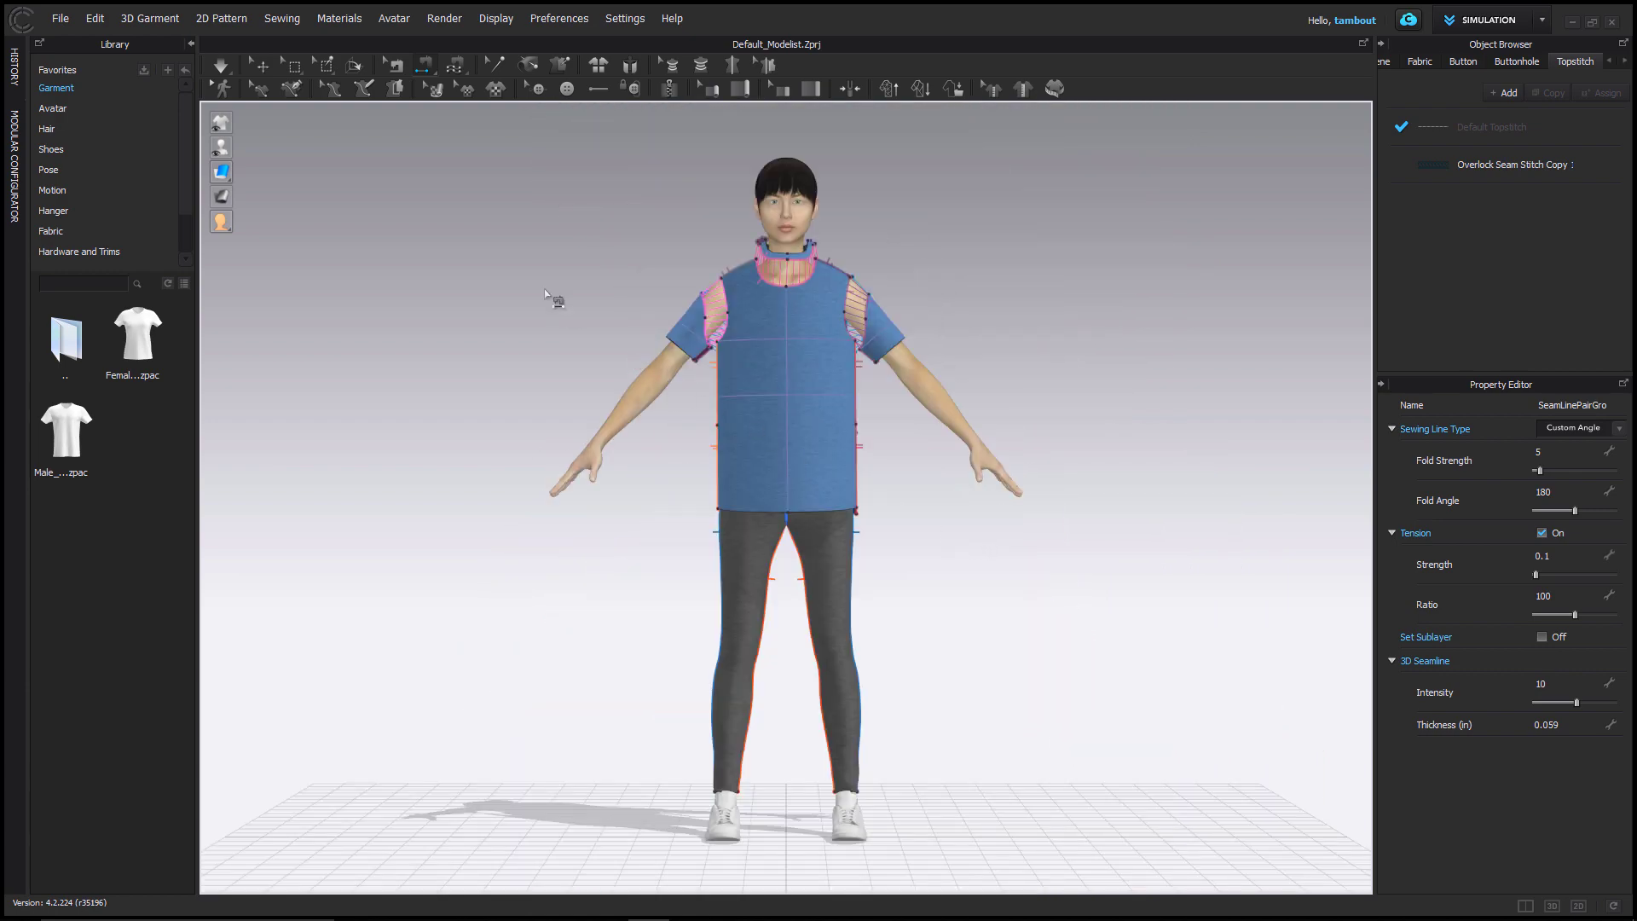
left_click(225, 73)
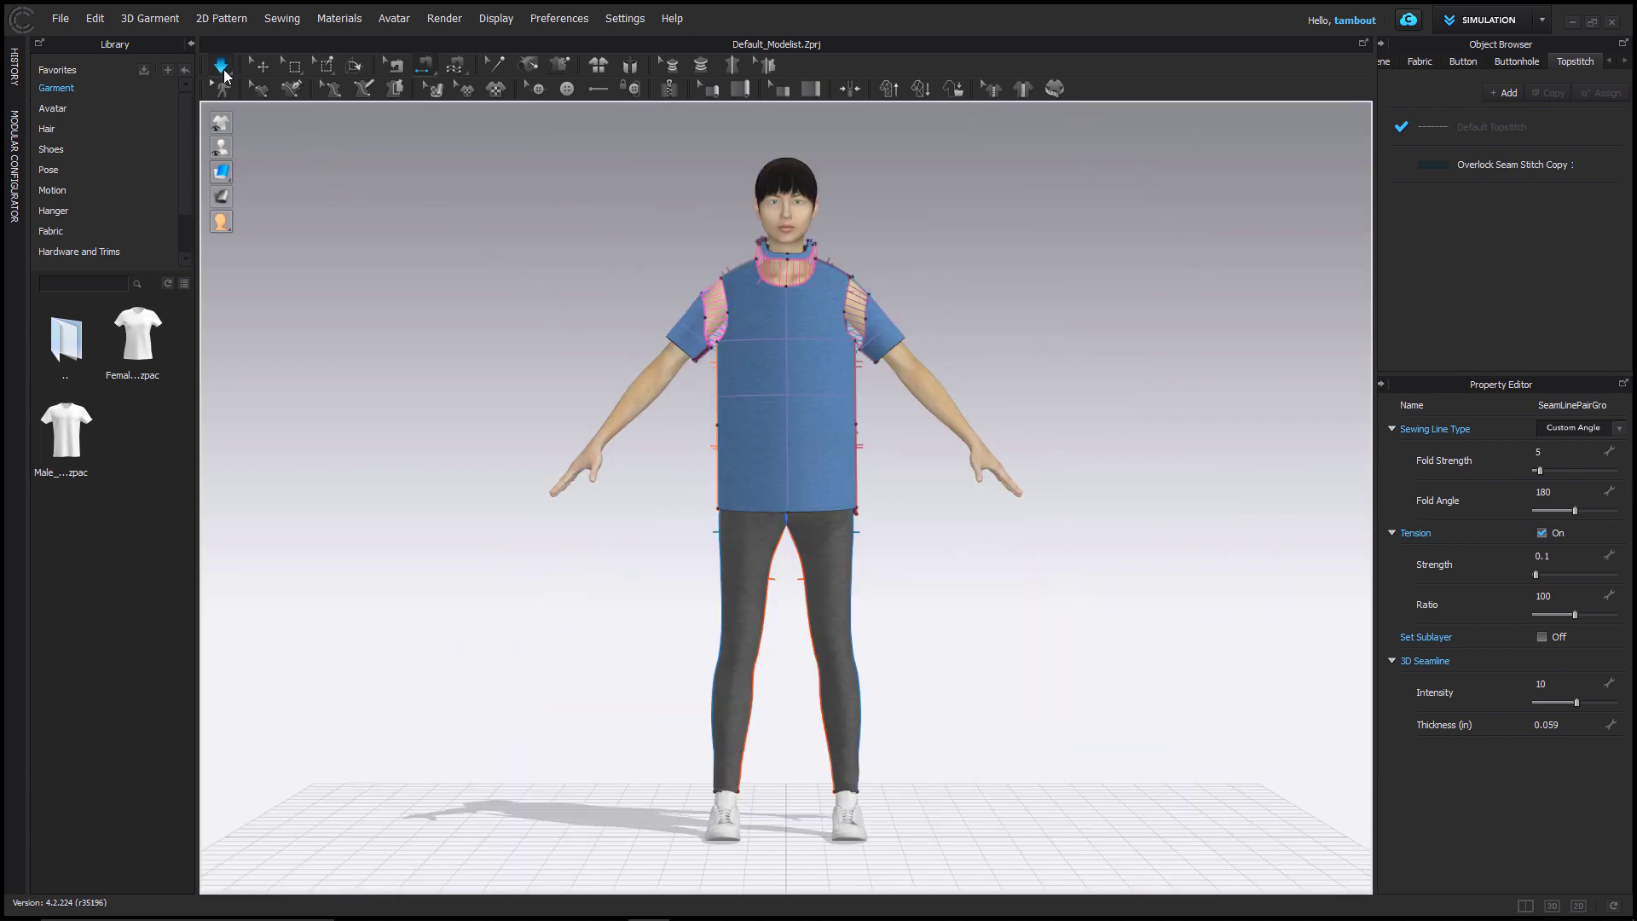